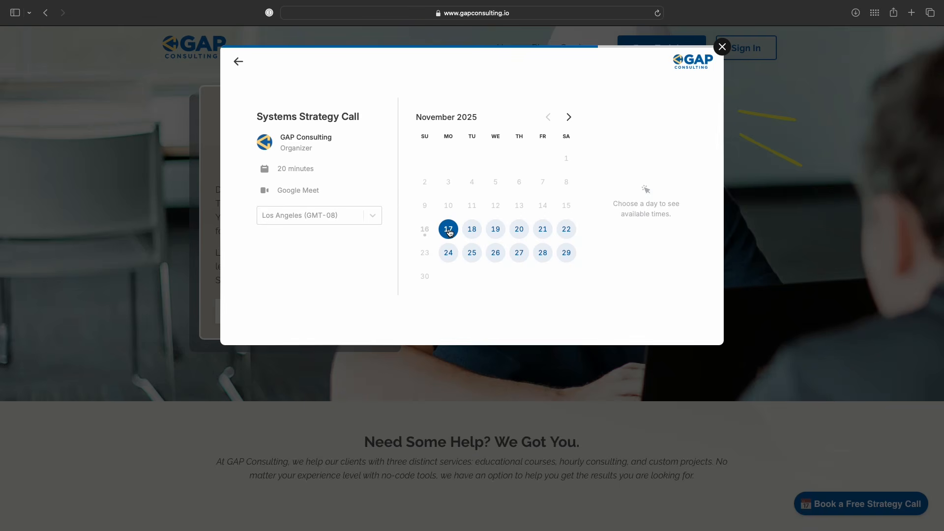
Step: Choose the 12:00 pm strategy-call slot on the GAP Consulting scheduler
left_click(631, 190)
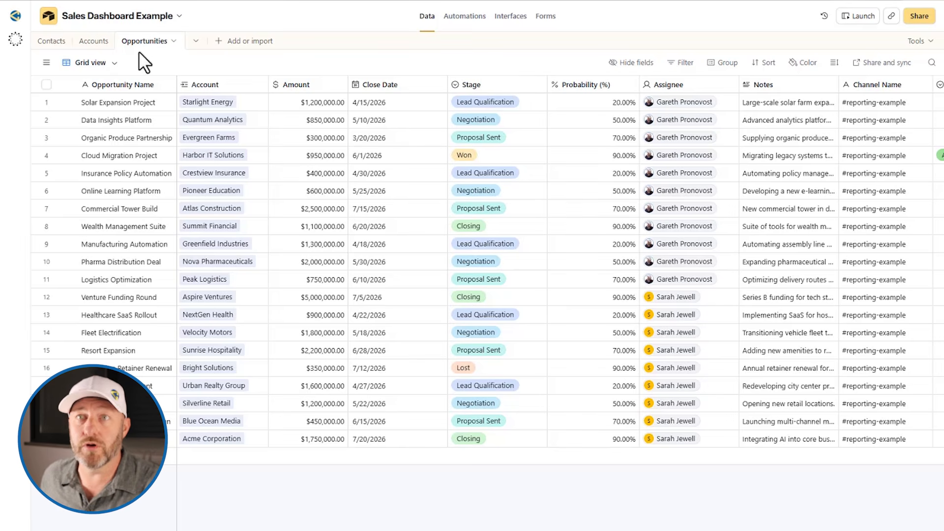
left_click(51, 41)
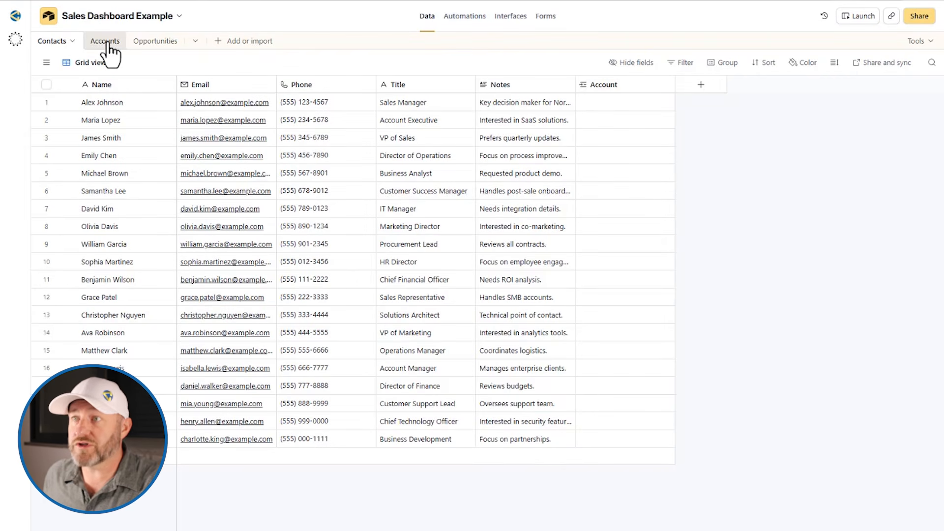
left_click(106, 43)
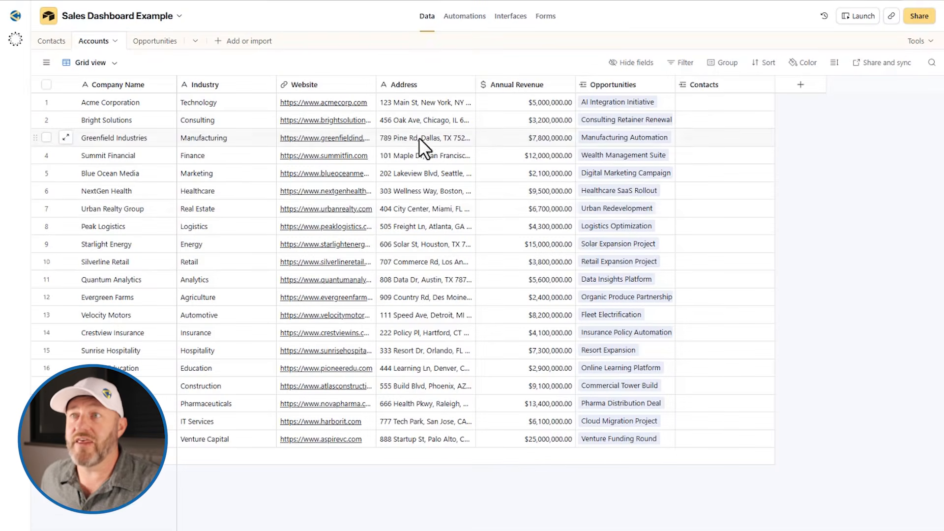
left_click(150, 42)
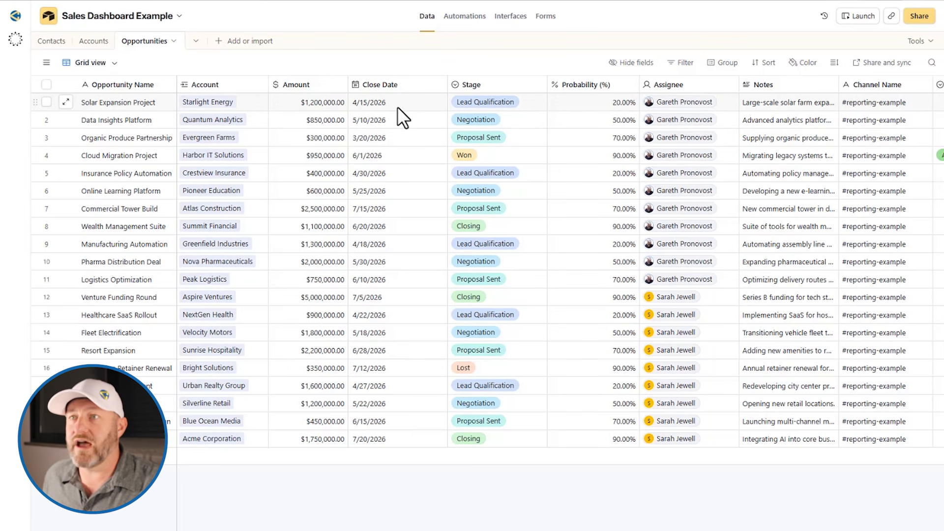
left_click(507, 101)
left_click(510, 105)
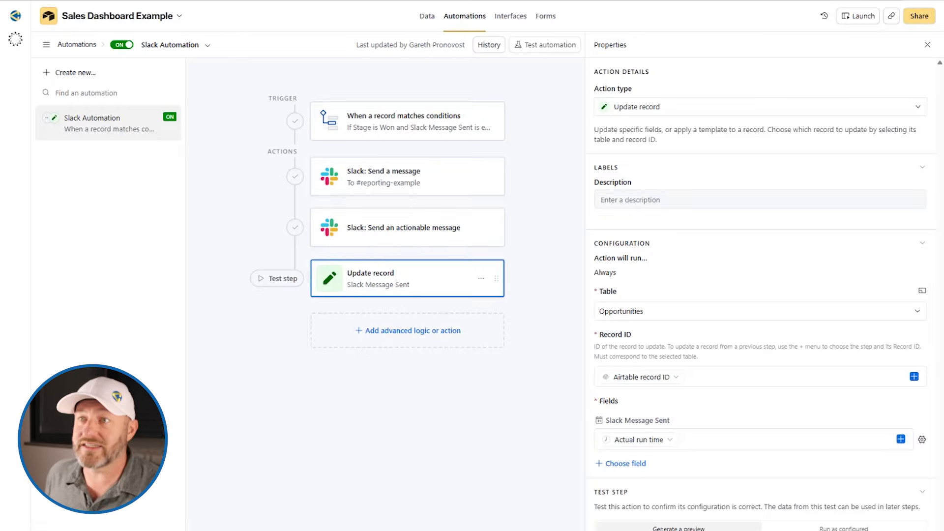
left_click(396, 131)
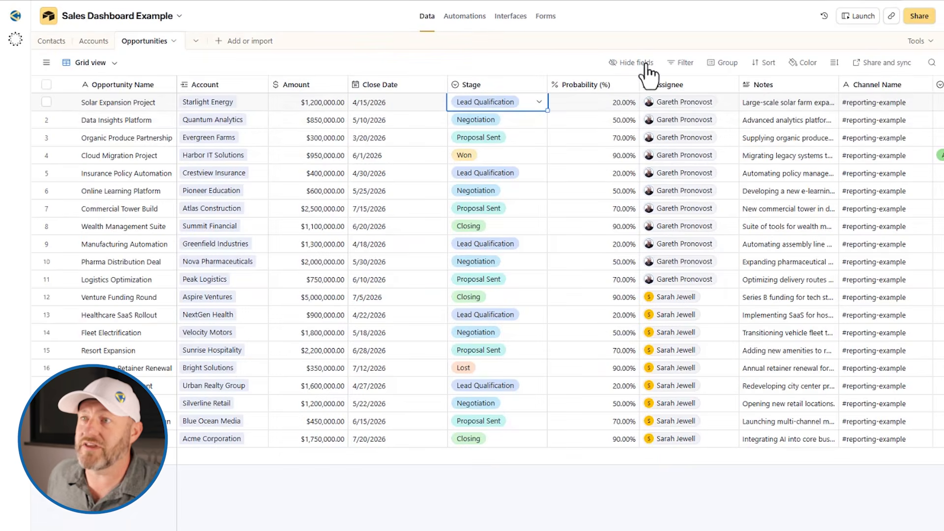
Step: Check the Slack Message Sent field's date settings, then close them without changes
scroll(636, 161, "right", 5)
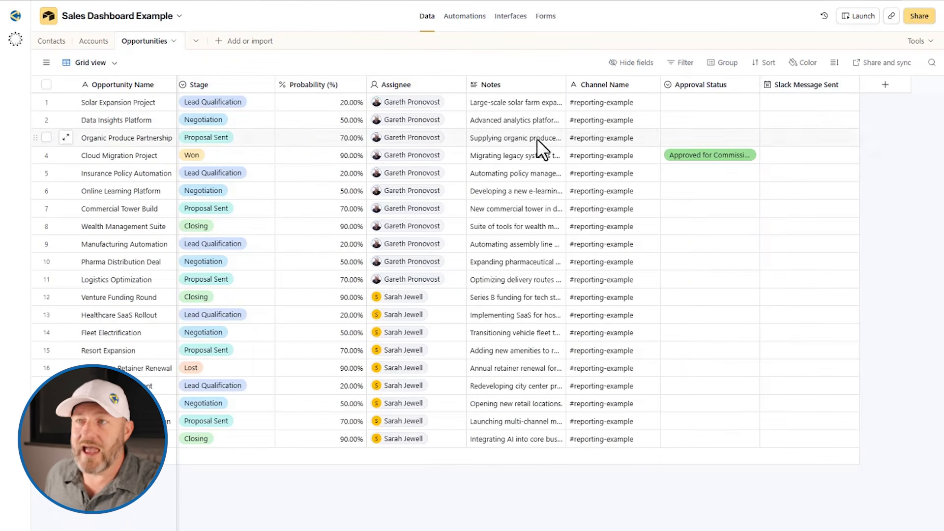
double_click(810, 87)
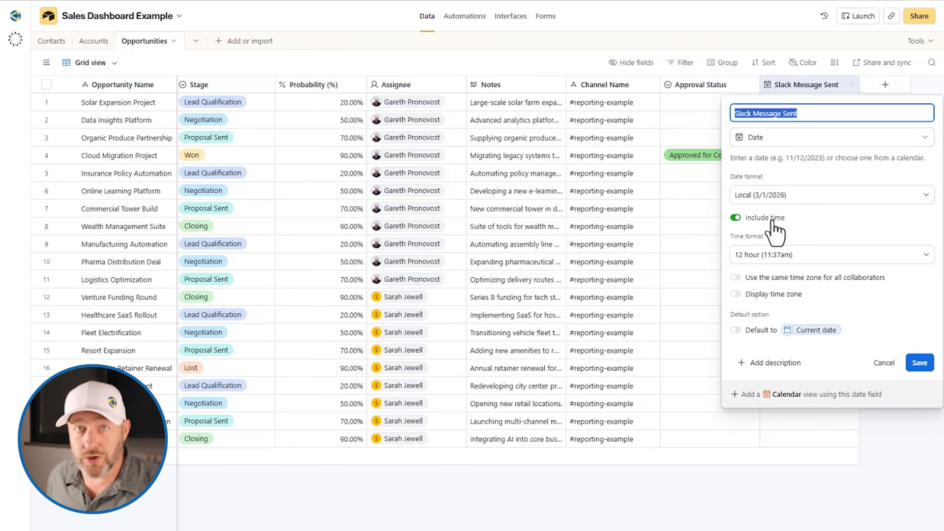
key("Escape")
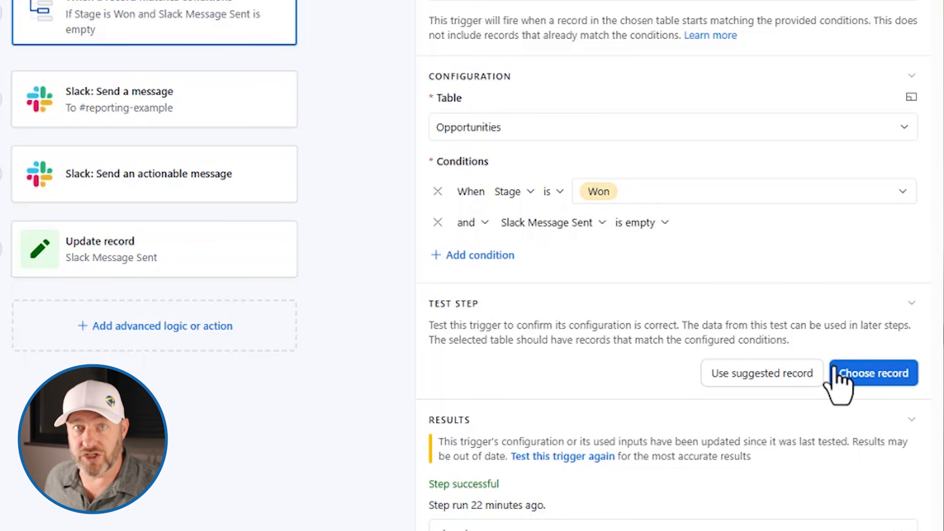
Step: Open the Slack send-message step and browse the actions that could be inserted after it
left_click(142, 98)
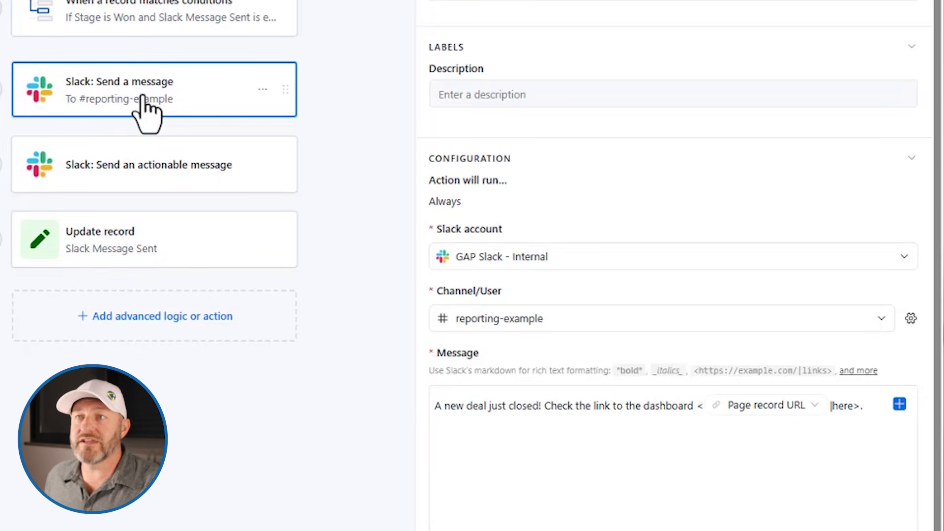
mouse_move(153, 131)
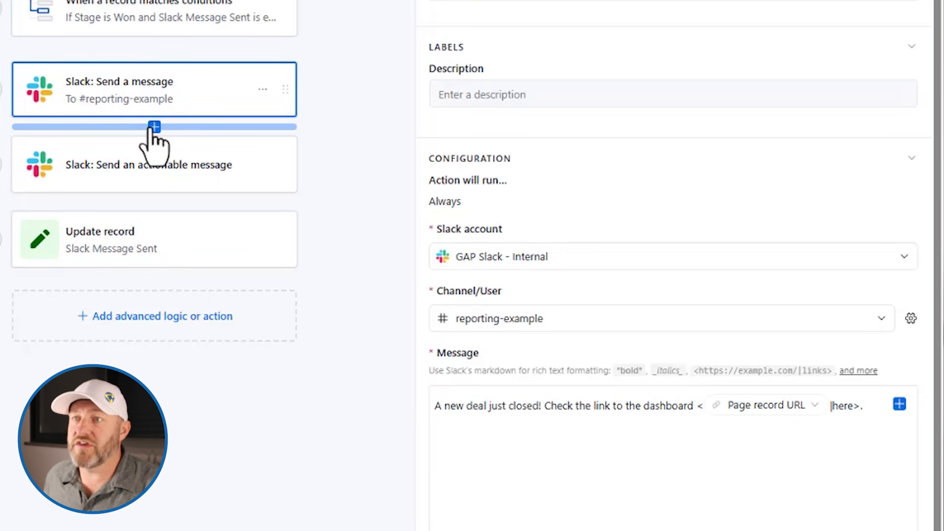
left_click(154, 128)
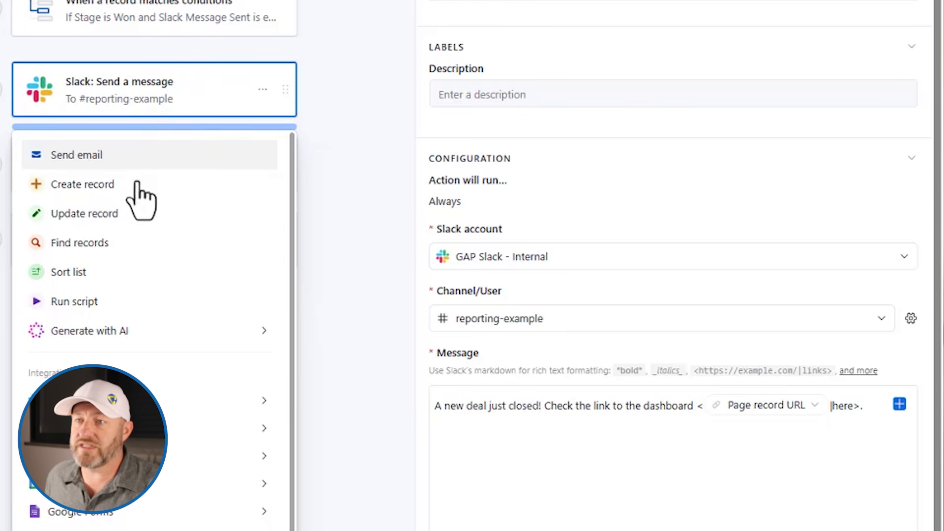
mouse_move(148, 401)
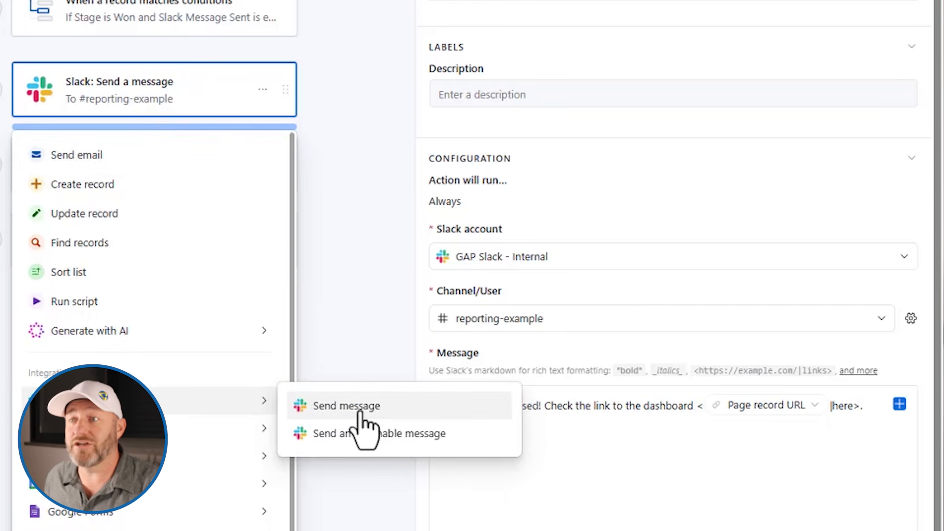
left_click(344, 146)
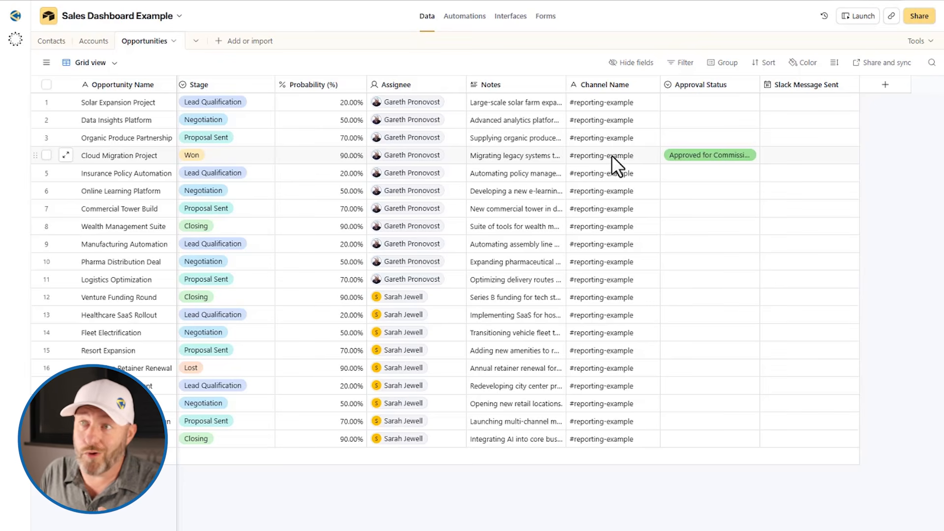
Step: Point out the first deal's Channel Name value, #reporting-example
left_click(577, 103)
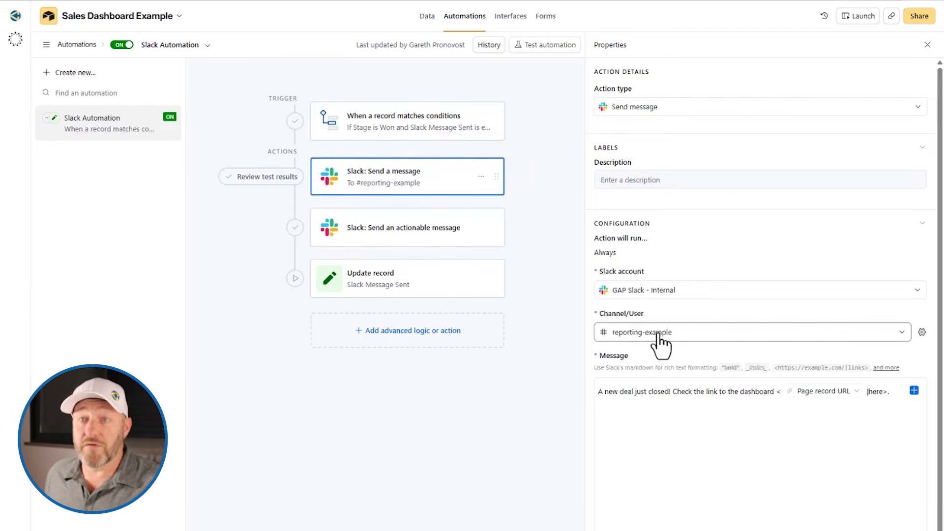
Step: Switch the Slack step's Channel/User to Dynamic using the trigger record's Channel Name field
left_click(658, 334)
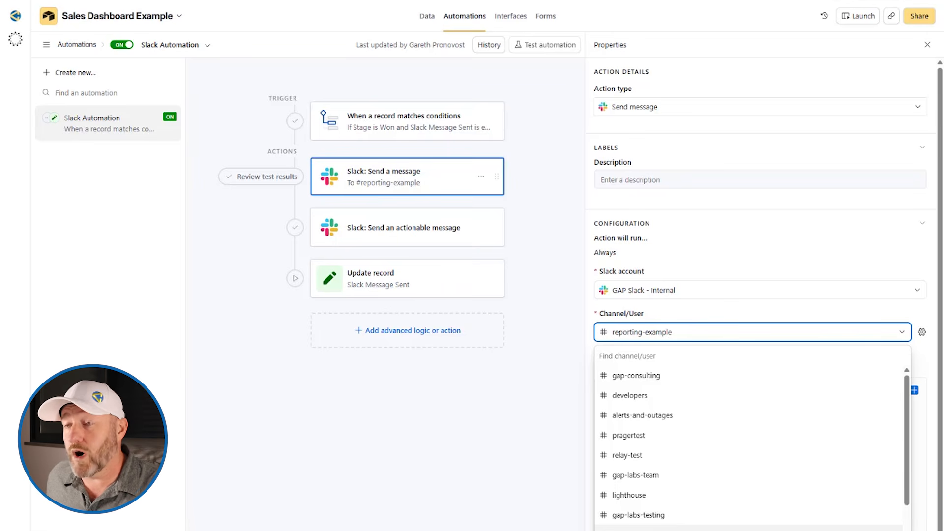
left_click(922, 334)
left_click(921, 333)
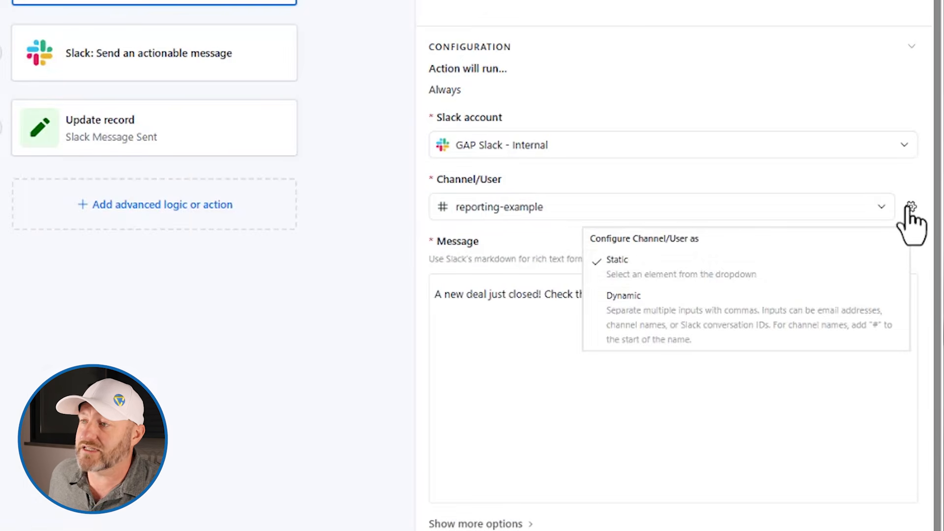
left_click(816, 318)
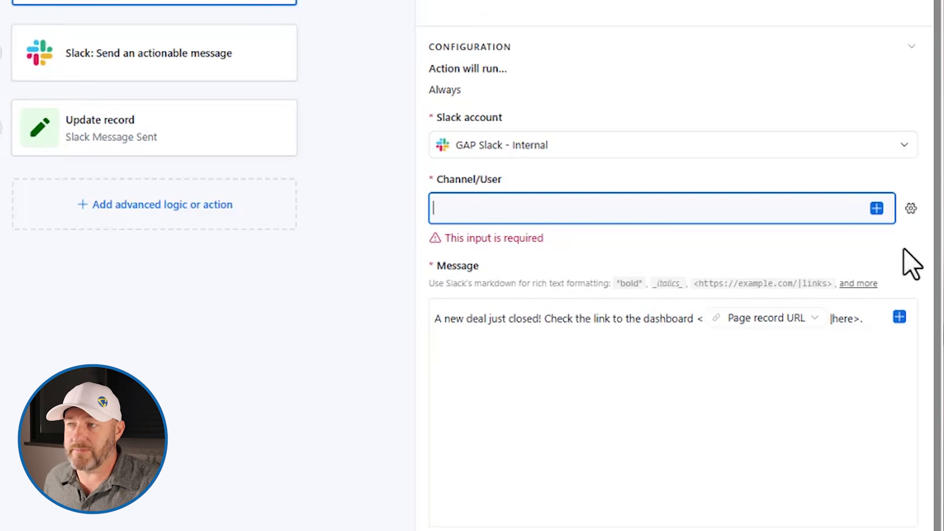
left_click(877, 208)
scroll(806, 354, "down", 10)
scroll(780, 384, "up", 4)
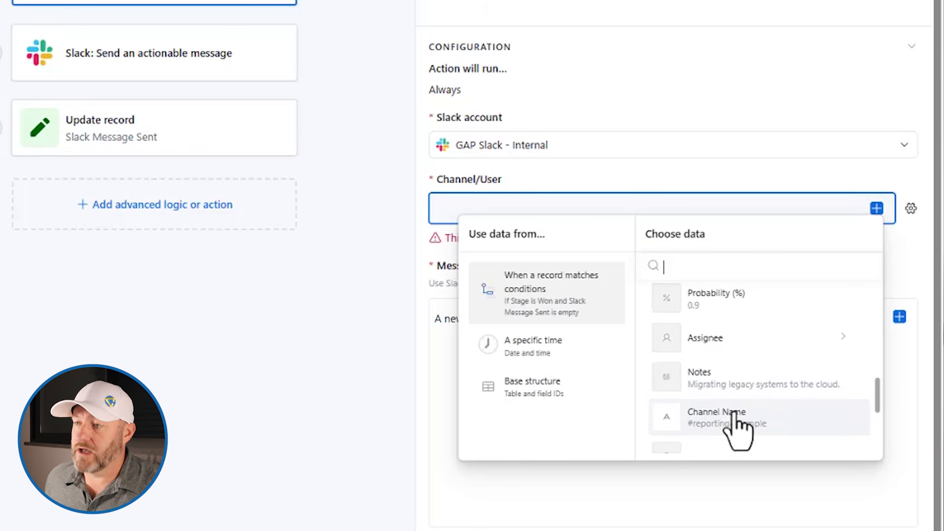
left_click(740, 431)
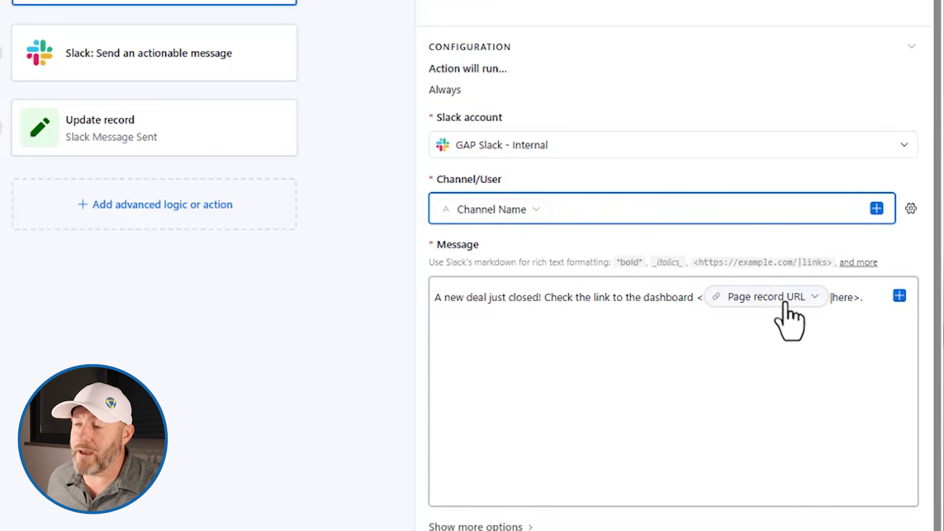
mouse_move(769, 304)
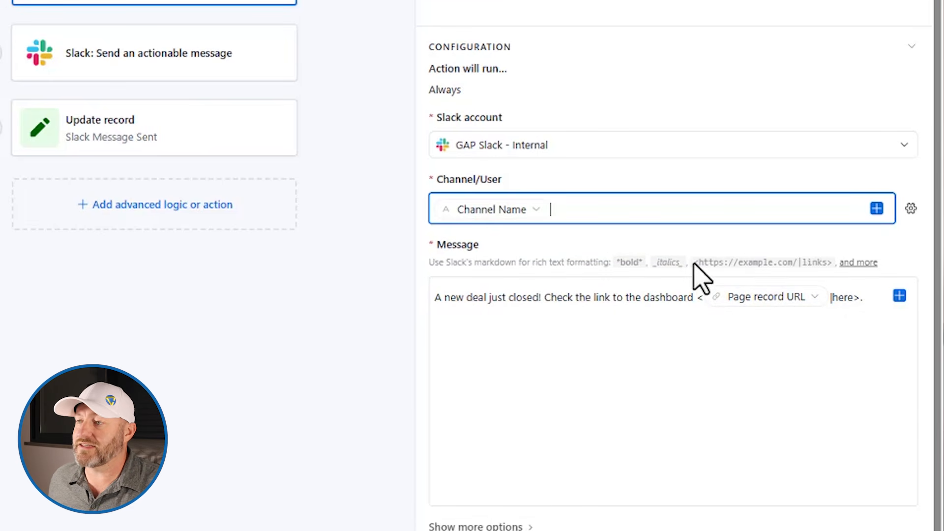
left_click(865, 264)
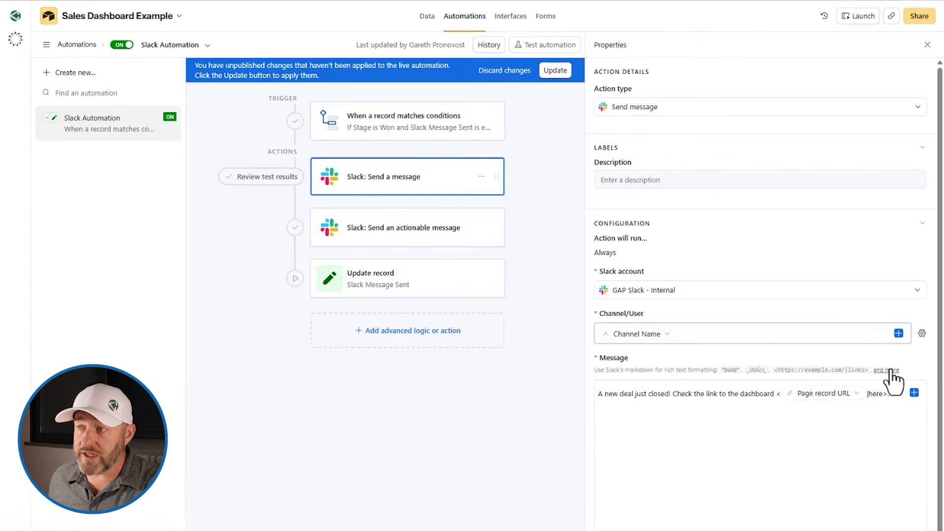
left_click(887, 370)
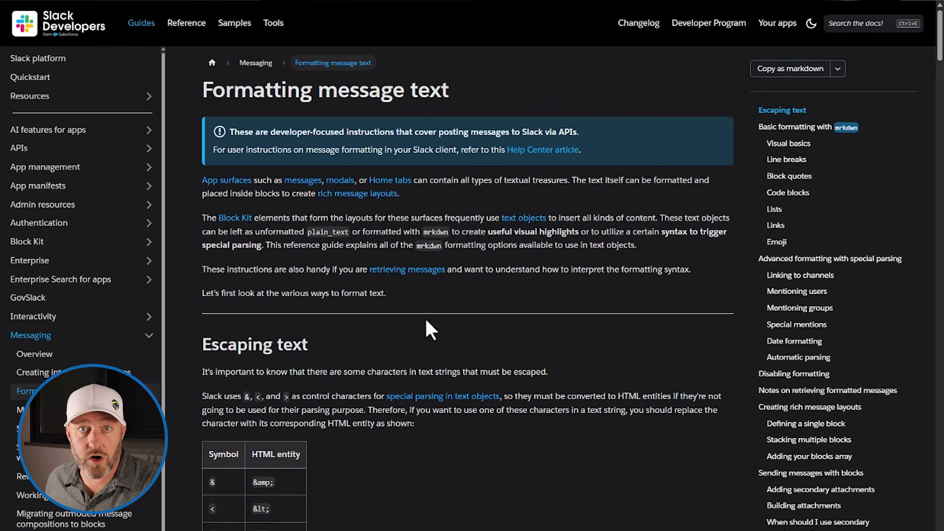
scroll(553, 400, "down", 2)
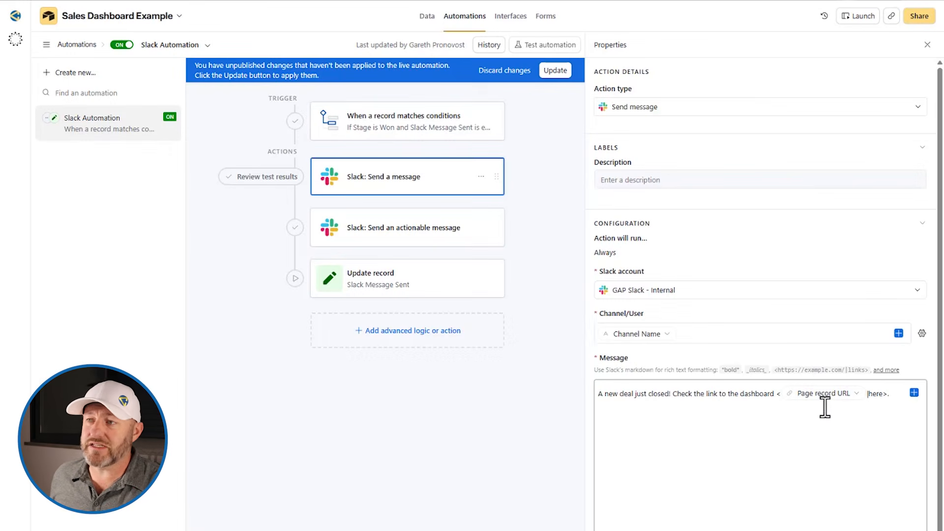
scroll(820, 507, "down", 2)
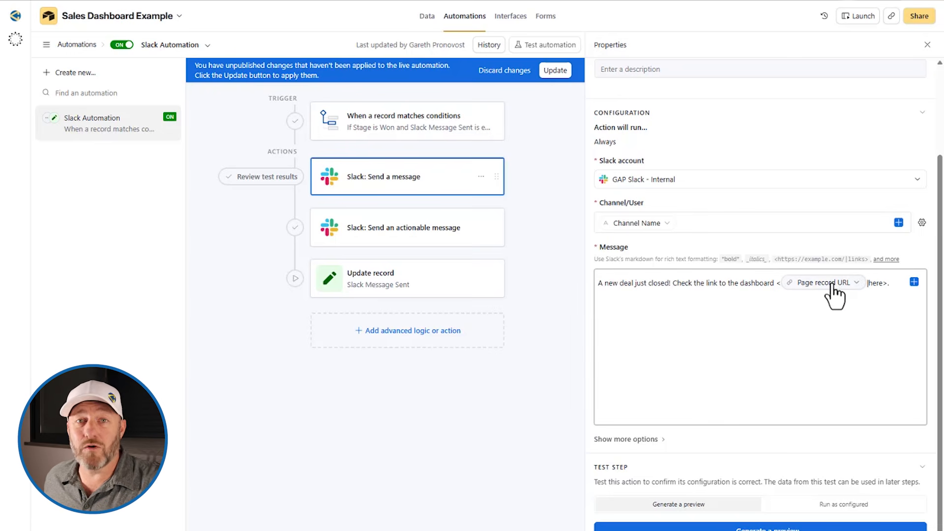
mouse_move(834, 294)
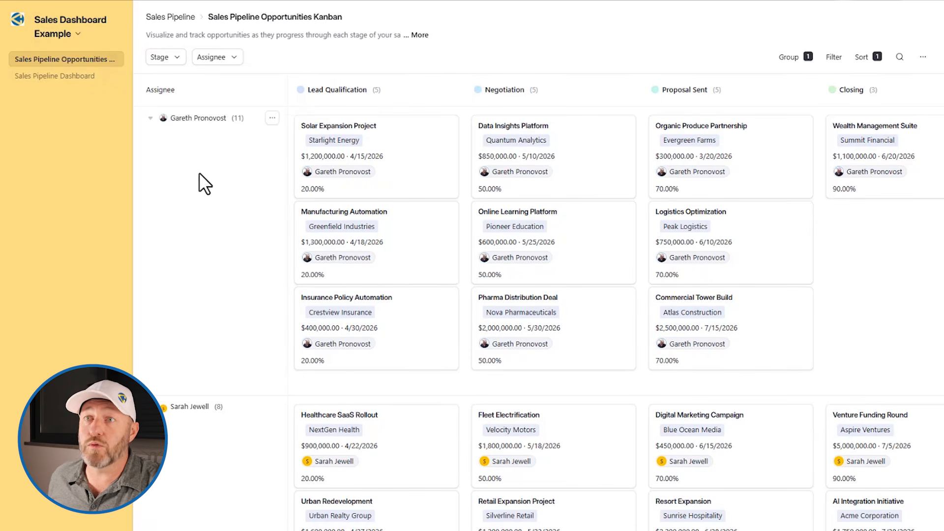
Step: Drag the Logistics Optimization deal card toward the Won column
scroll(449, 217, "right", 4)
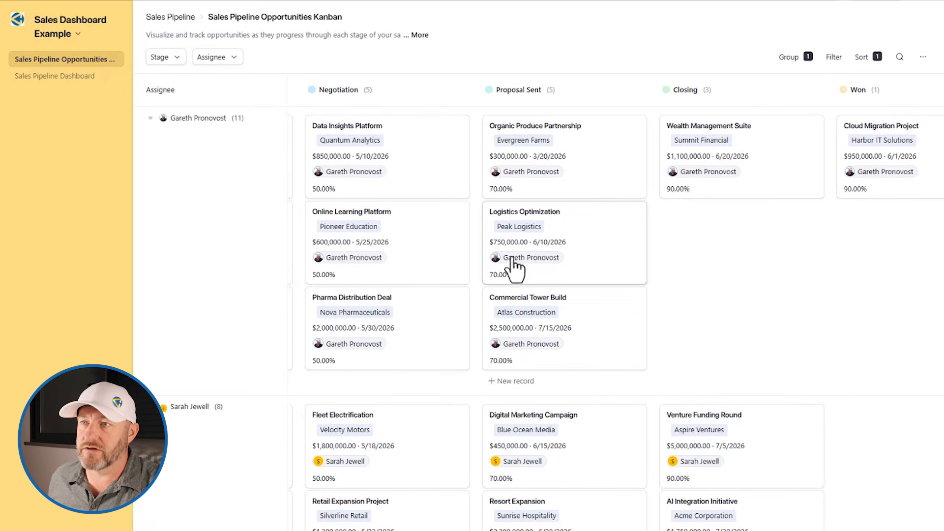
left_click_drag(541, 241, 453, 239)
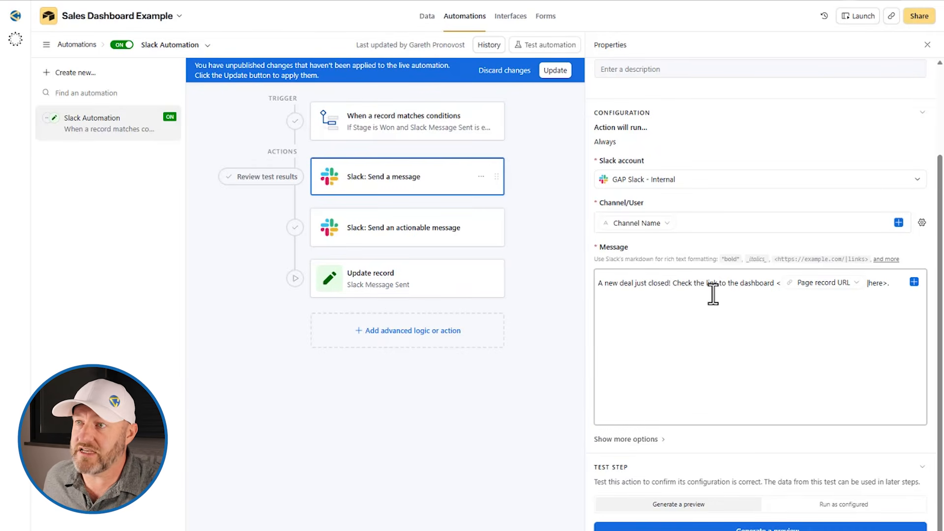
Step: Add a trial Microsoft Teams send-message step after the Slack message and inspect its account and message fields
left_click(686, 220)
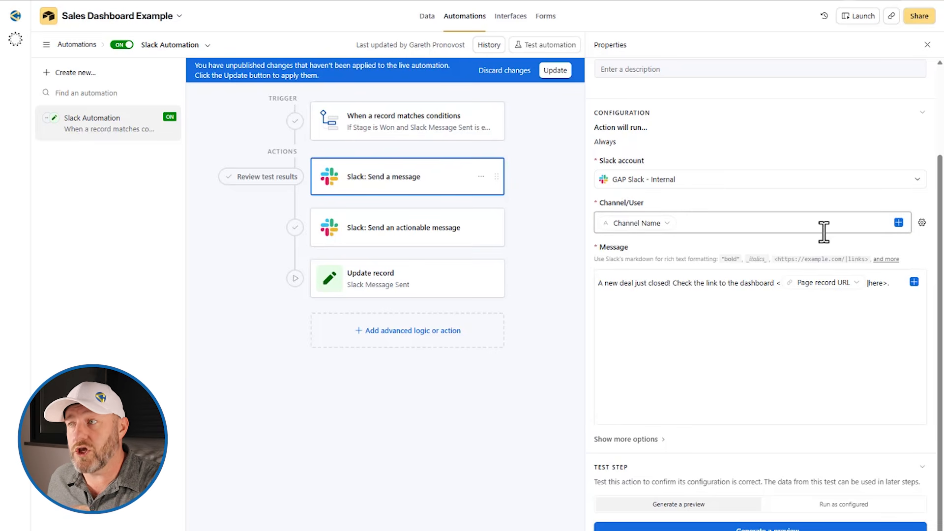
left_click(407, 202)
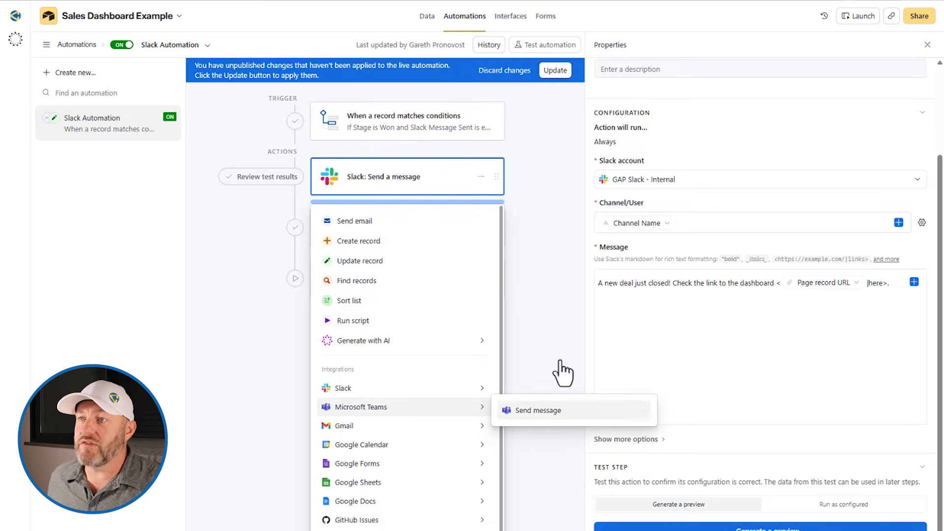
left_click(533, 410)
left_click(696, 294)
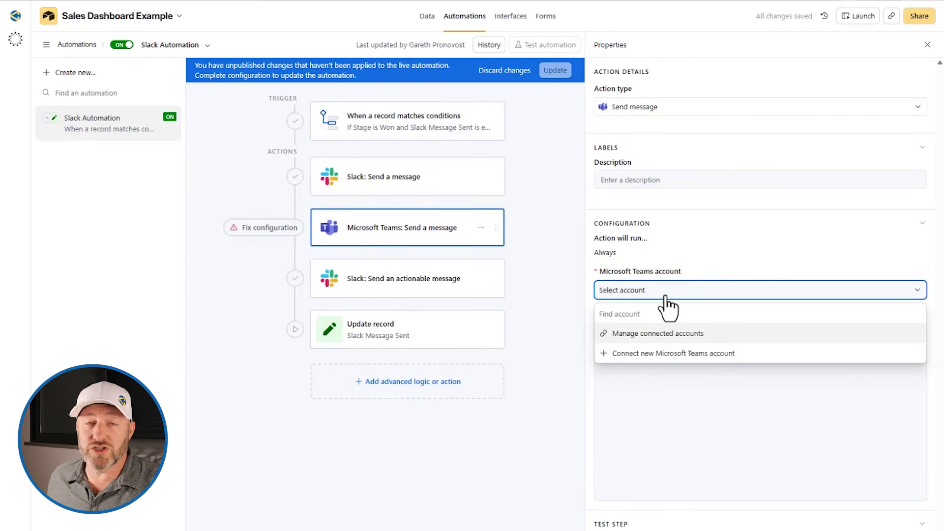
left_click(686, 261)
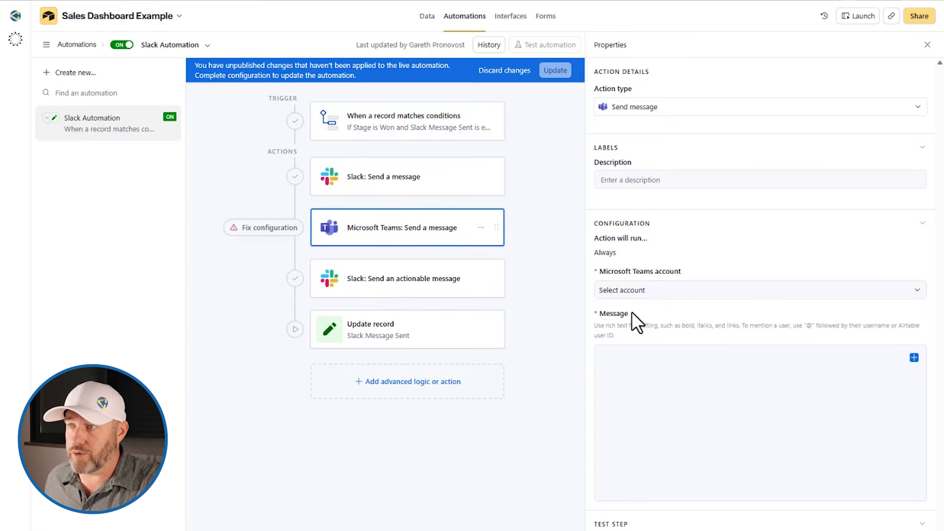
left_click(681, 387)
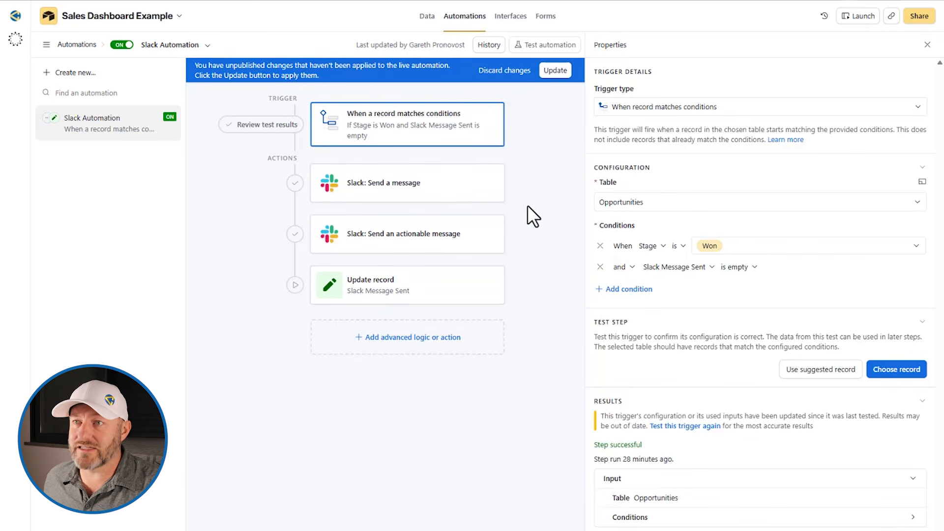
Step: Publish the automation changes and test the trigger with the Cloud Migration Project record
left_click(435, 193)
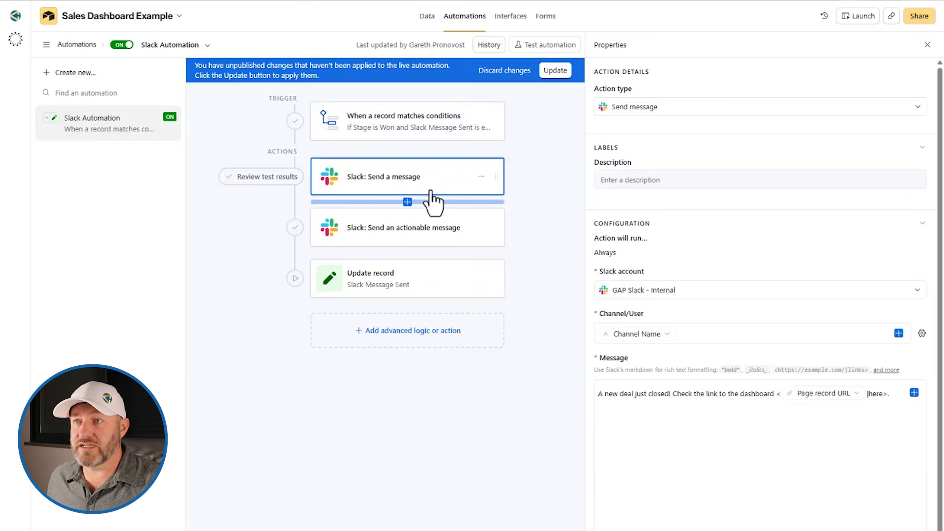
left_click(555, 71)
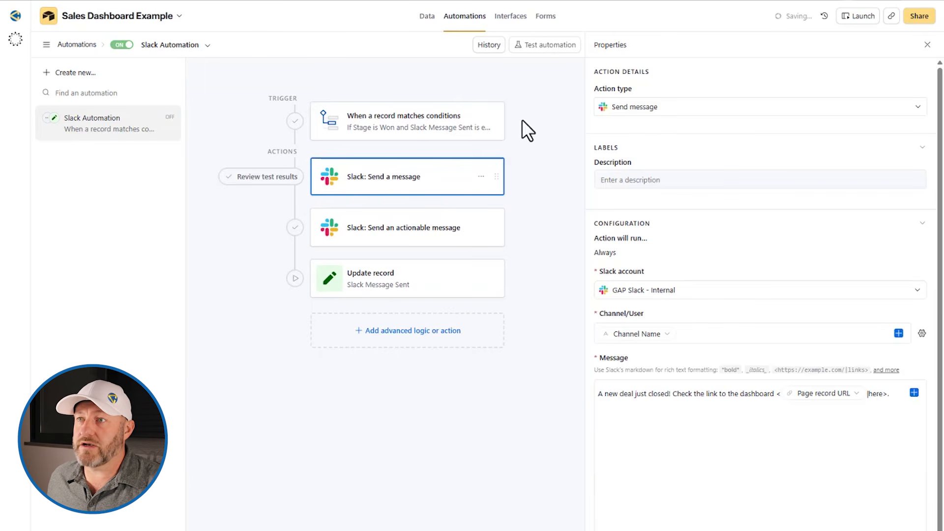
left_click(373, 133)
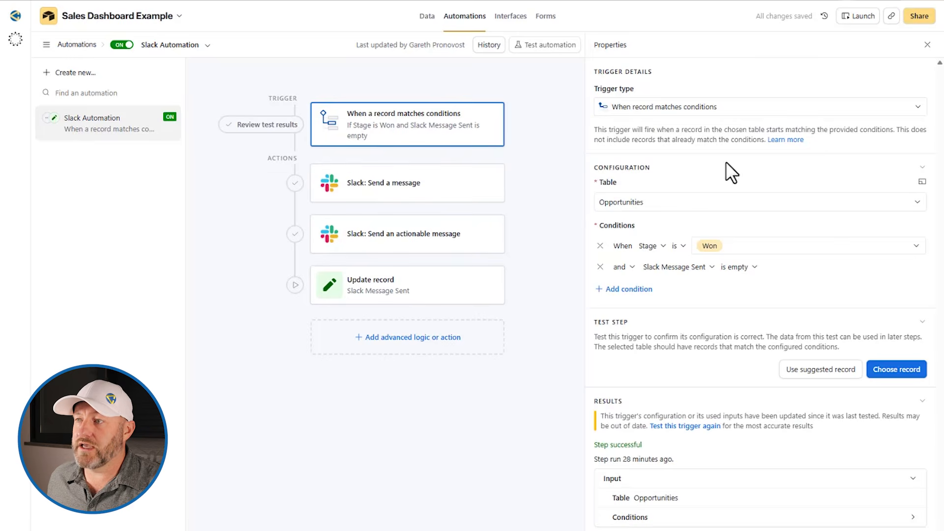
left_click(904, 372)
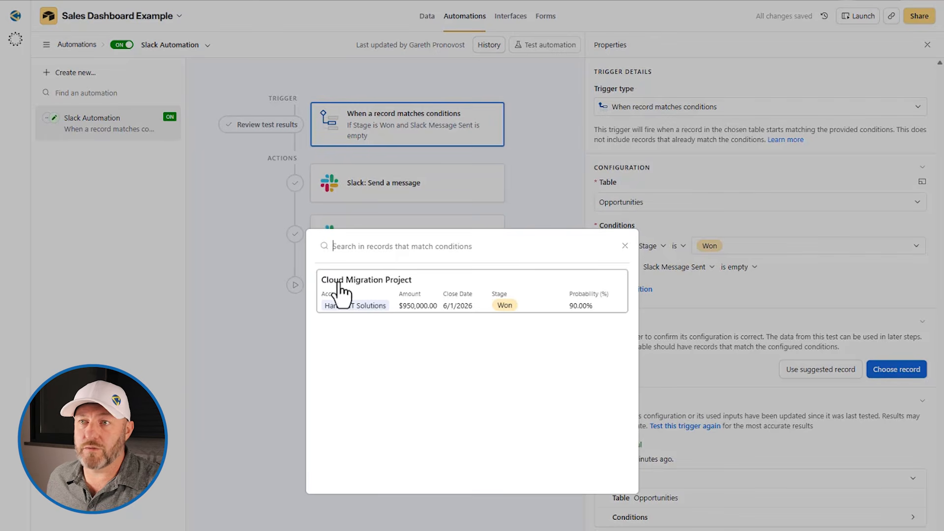
left_click(375, 301)
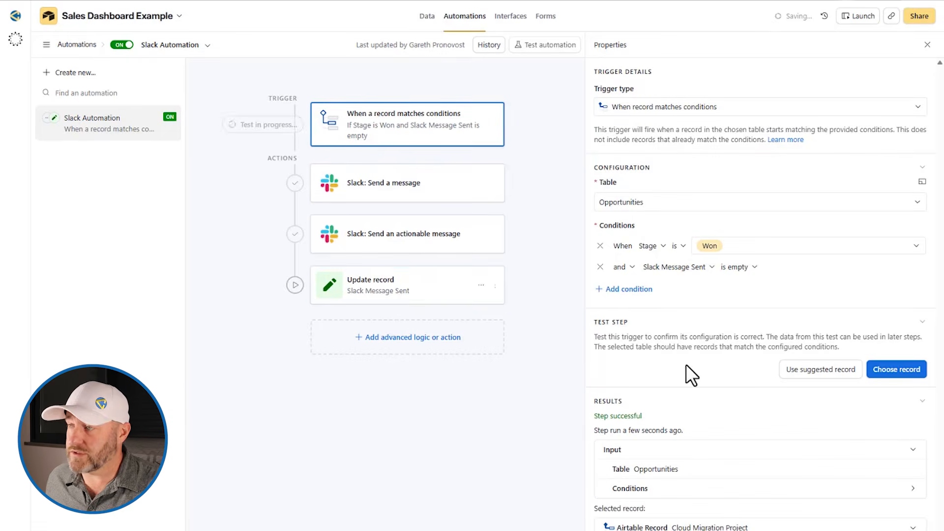
Step: Run a test of the Slack send-message step as configured
left_click(424, 197)
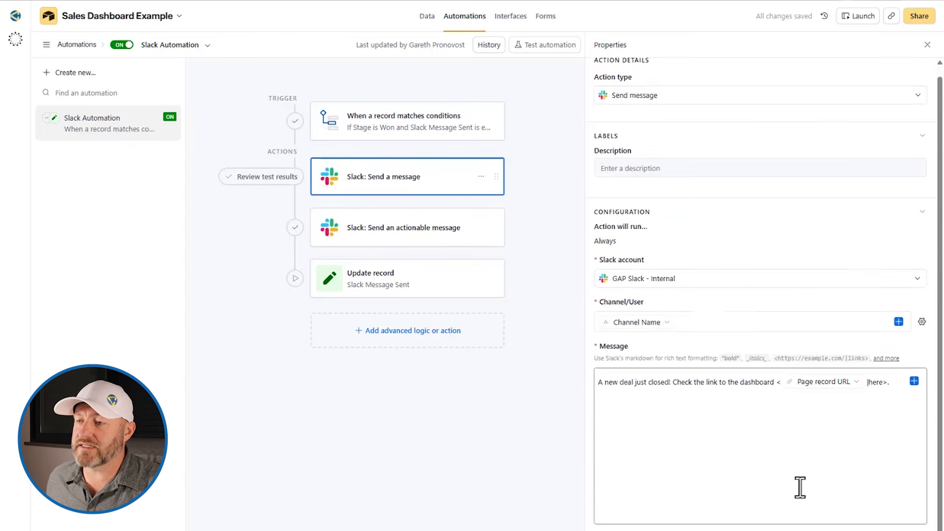
scroll(807, 485, "down", 2)
left_click(720, 527)
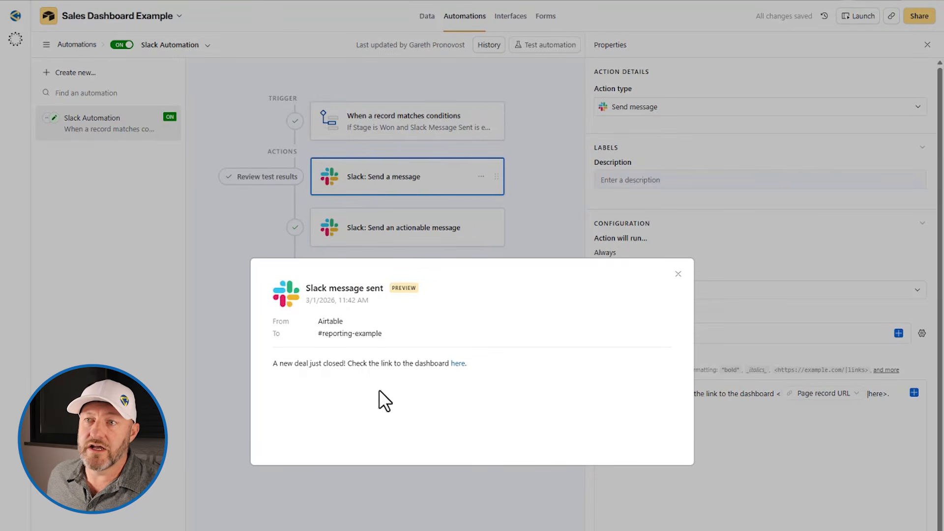
Step: Follow the test message's 'here' link to the Cloud Migration Project record, then close it
left_click(453, 364)
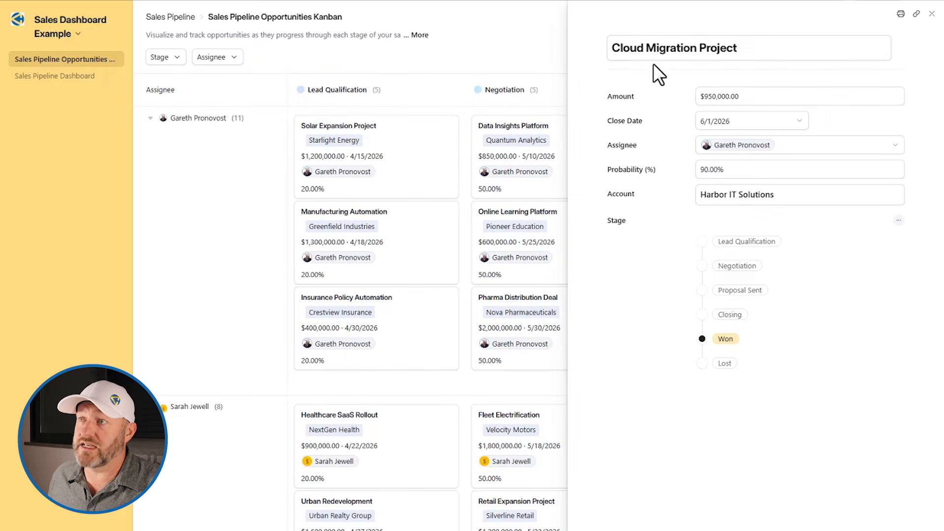
left_click(461, 43)
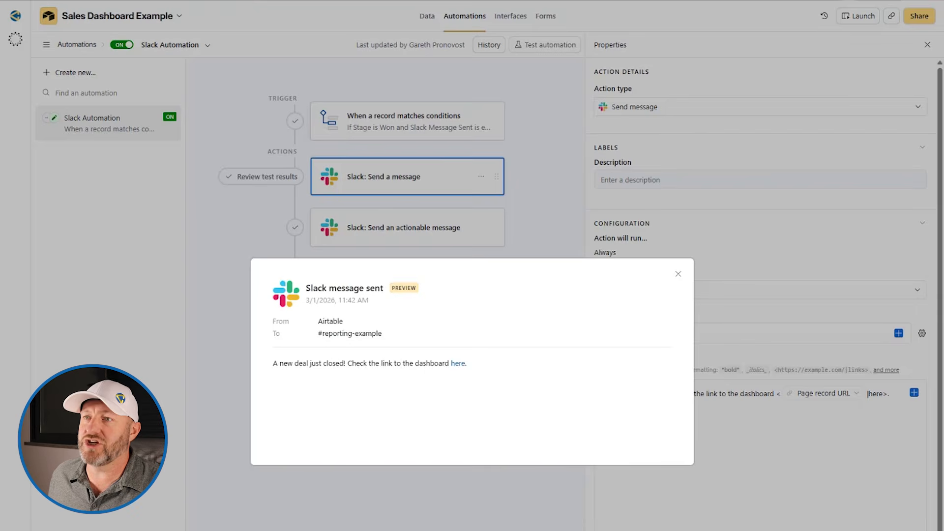
Step: Close the preview, review the commission approval step, and add a Slack actionable message action
left_click(676, 273)
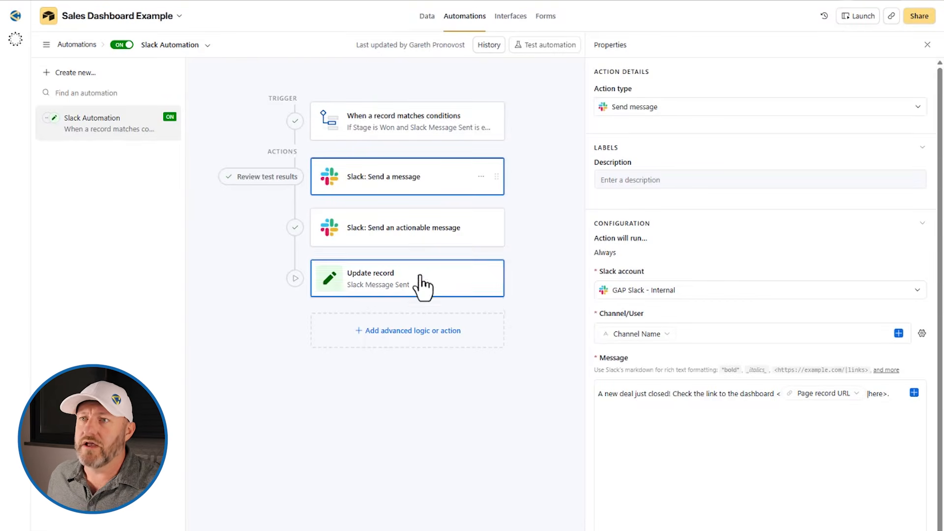
left_click(379, 232)
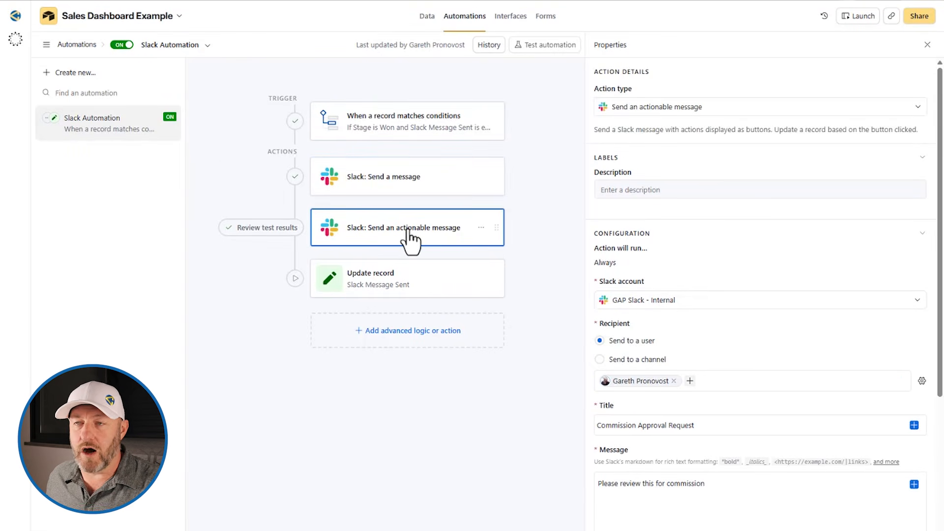
left_click(407, 202)
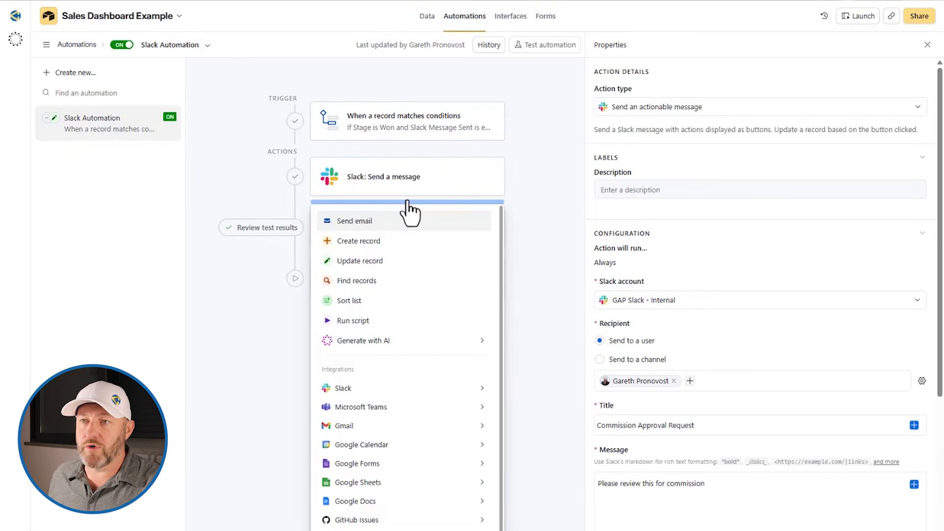
mouse_move(377, 388)
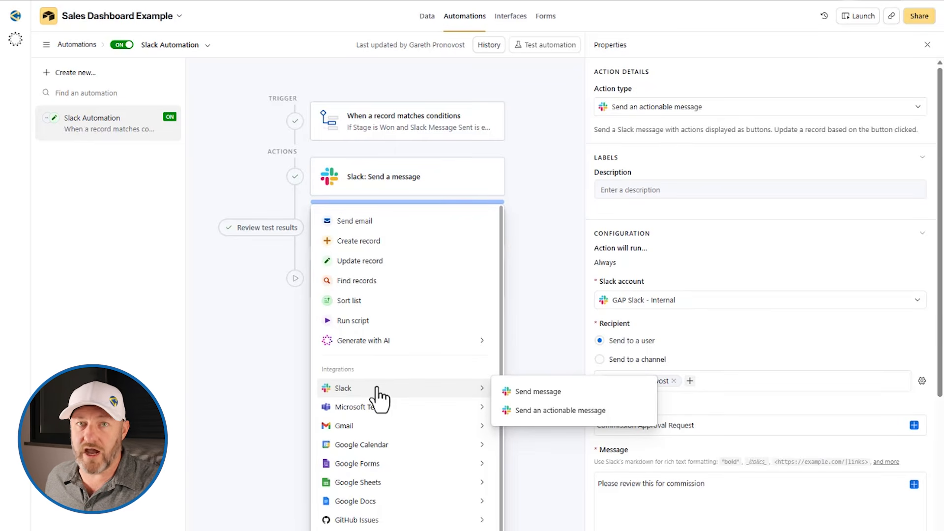
left_click(553, 411)
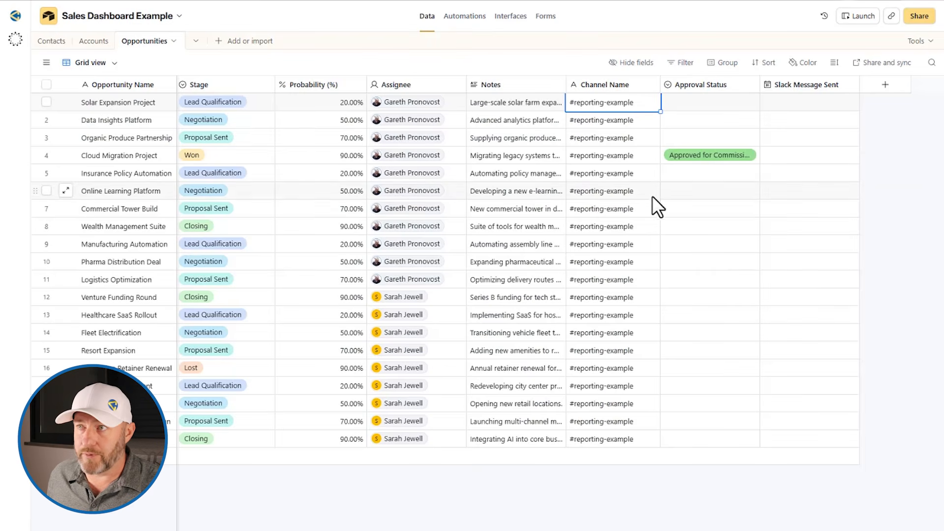
Step: Inspect the Approval Status field's two commission options, then go back to the Slack automation
left_click(707, 86)
double_click(707, 84)
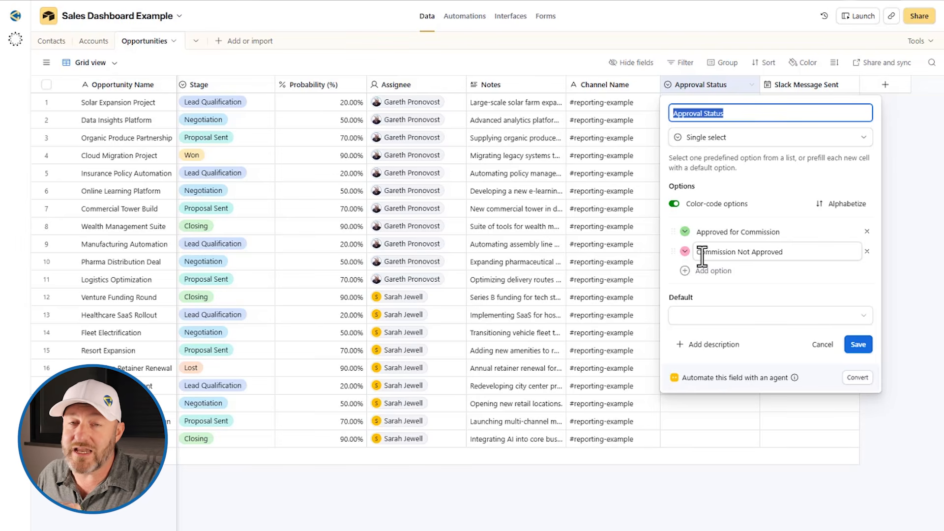
left_click(896, 260)
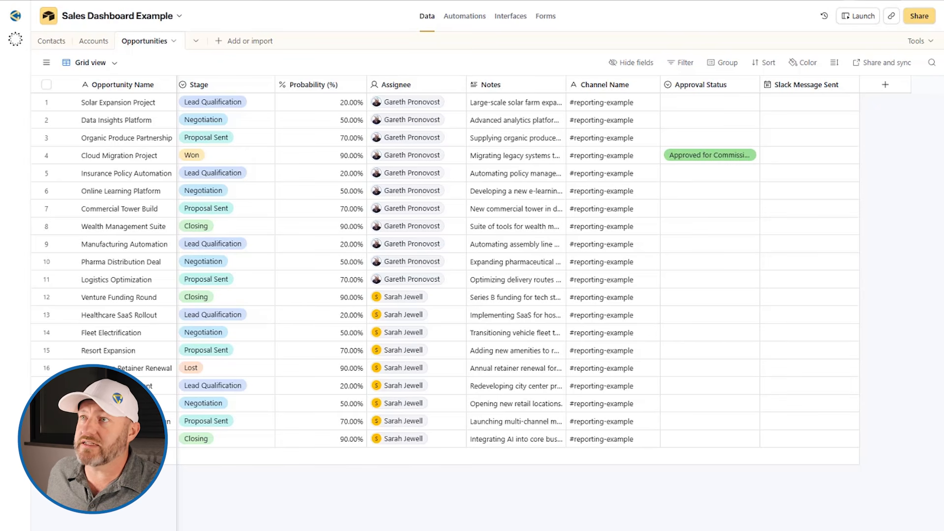
left_click(465, 16)
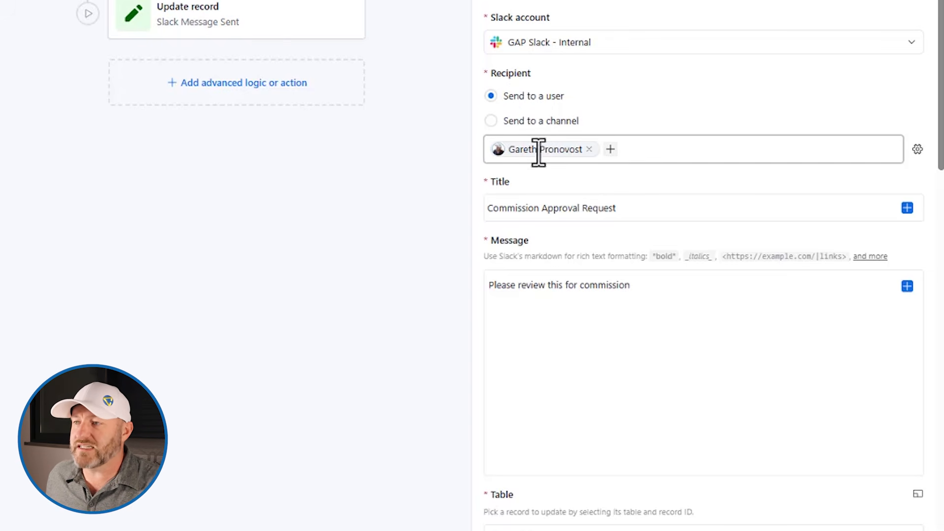
left_click(918, 149)
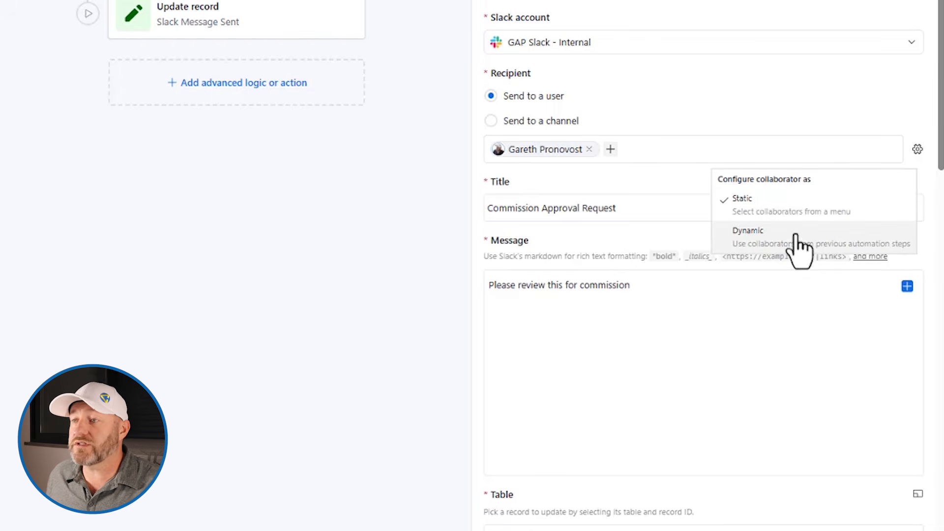
left_click(708, 145)
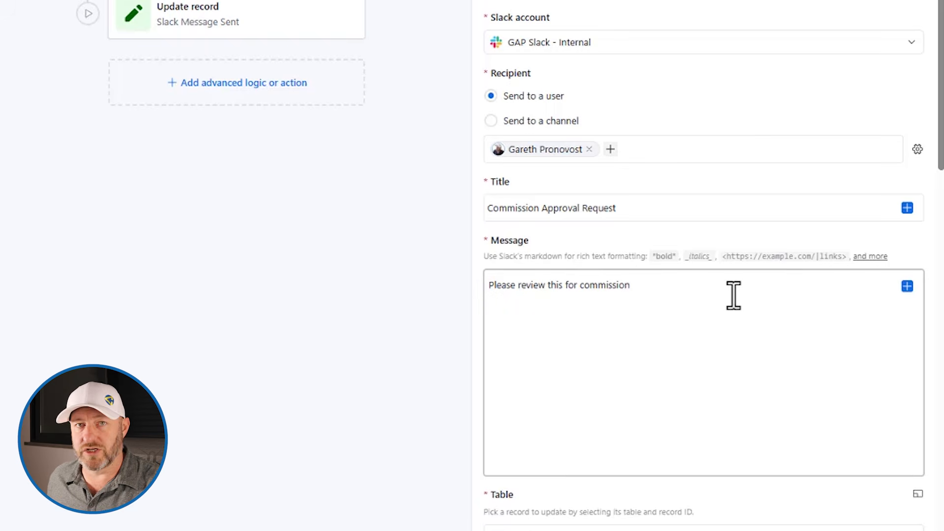
scroll(767, 275, "down", 7)
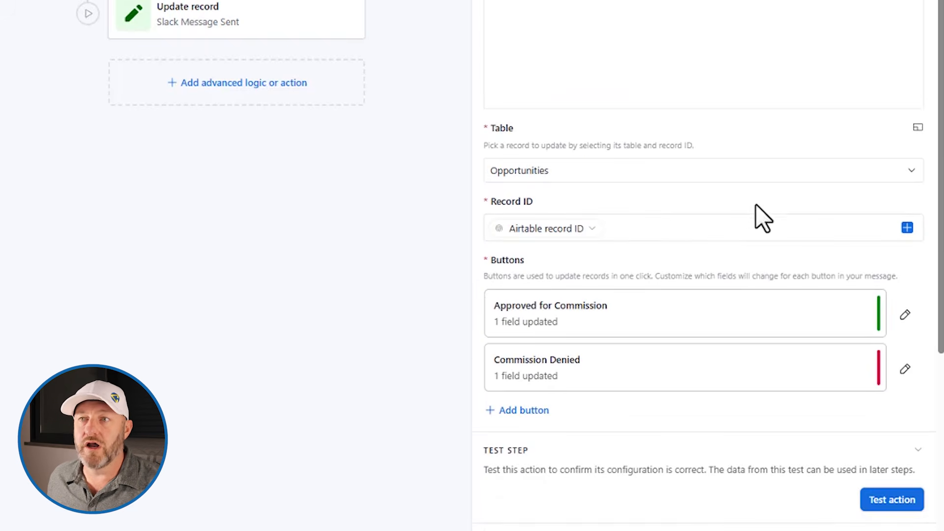
scroll(763, 218, "down", 2)
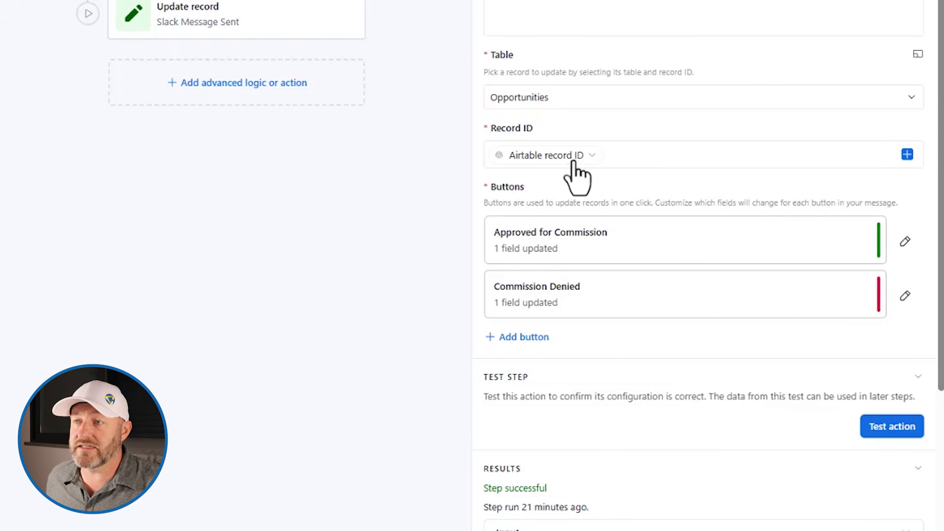
mouse_move(573, 156)
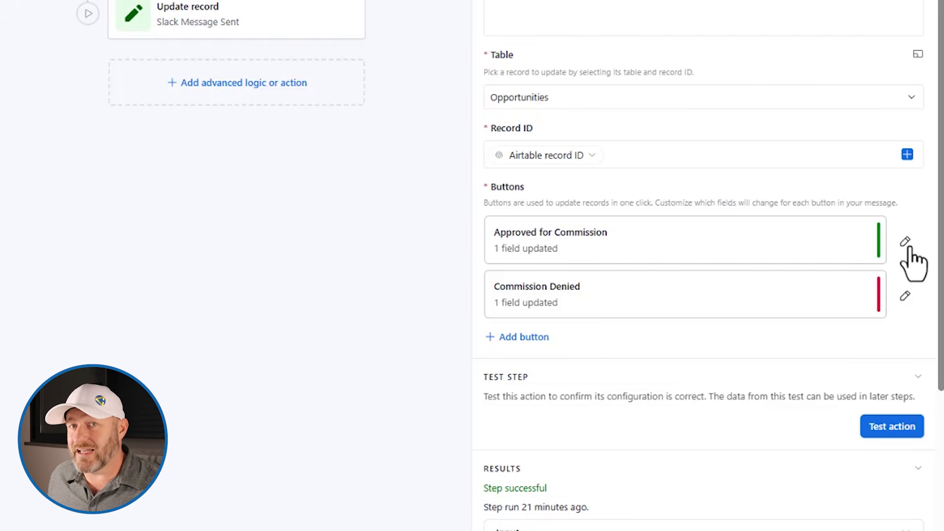
left_click(519, 339)
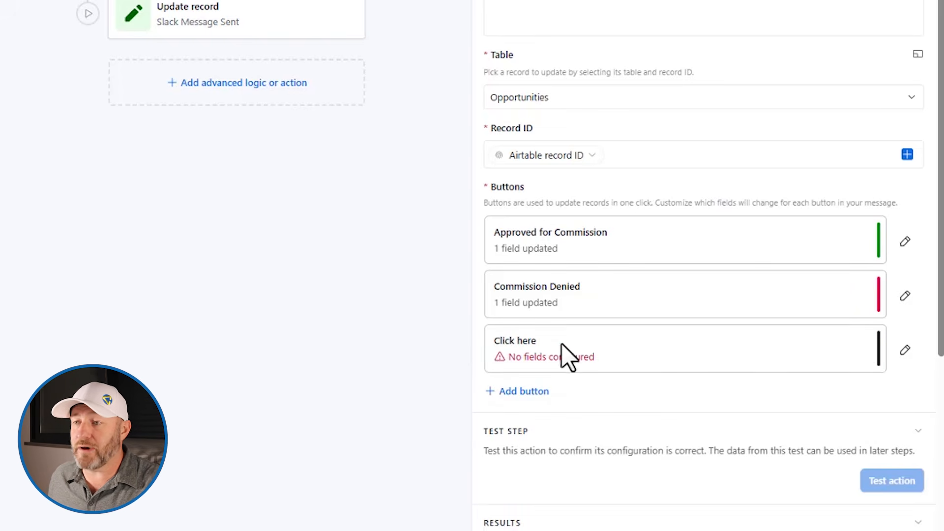
left_click(906, 350)
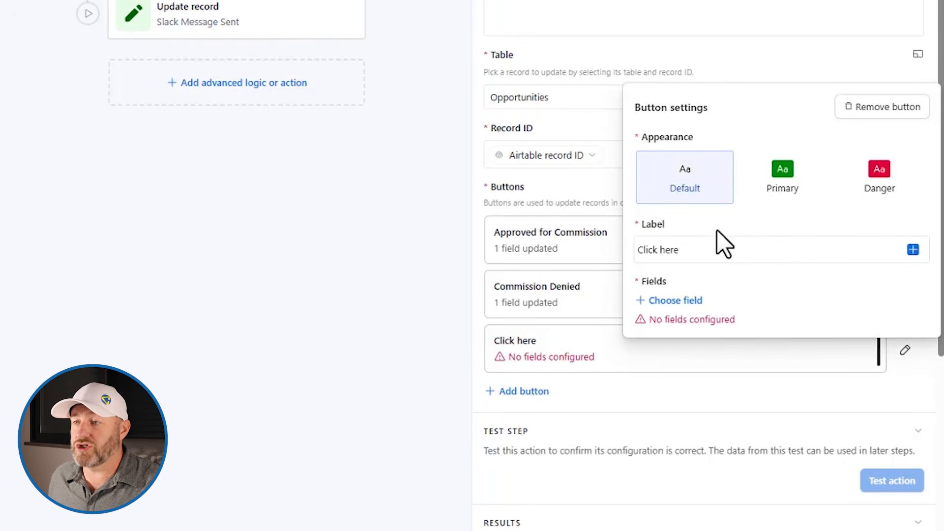
left_click(660, 251)
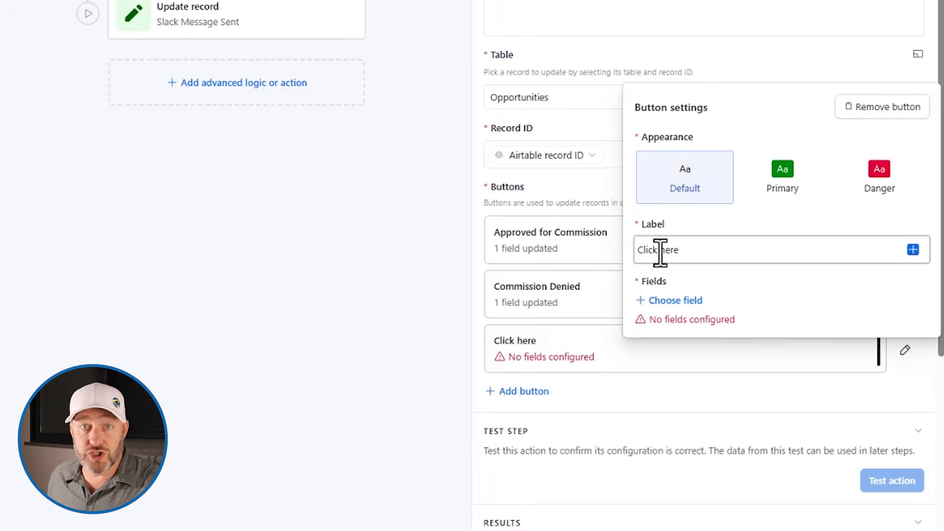
left_click(912, 109)
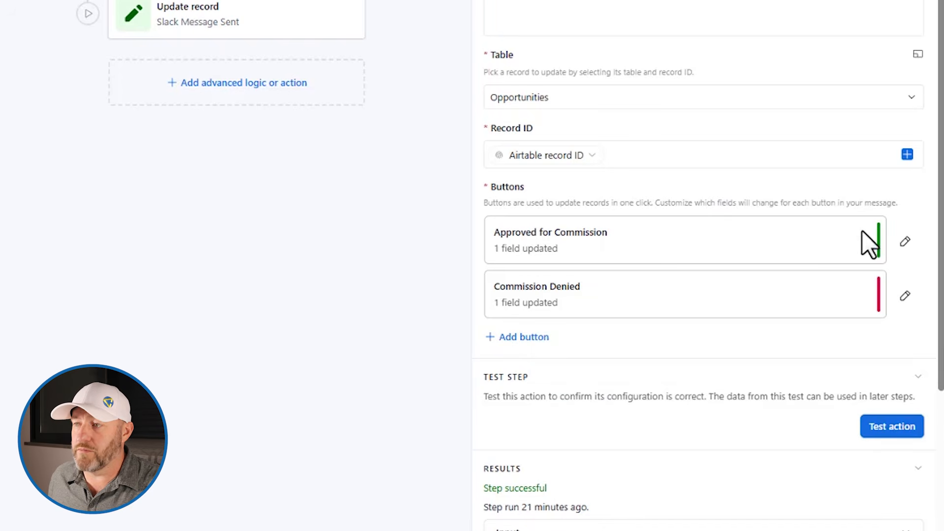
left_click(906, 243)
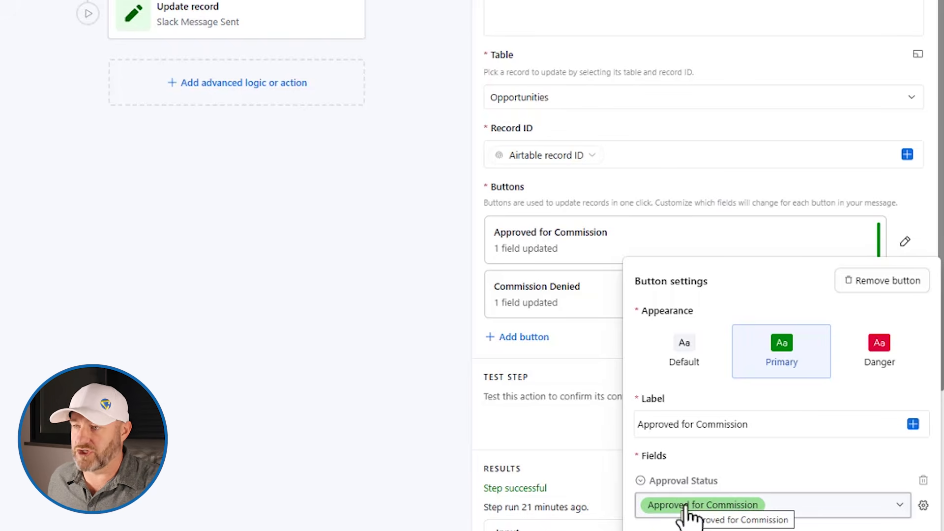
left_click(607, 313)
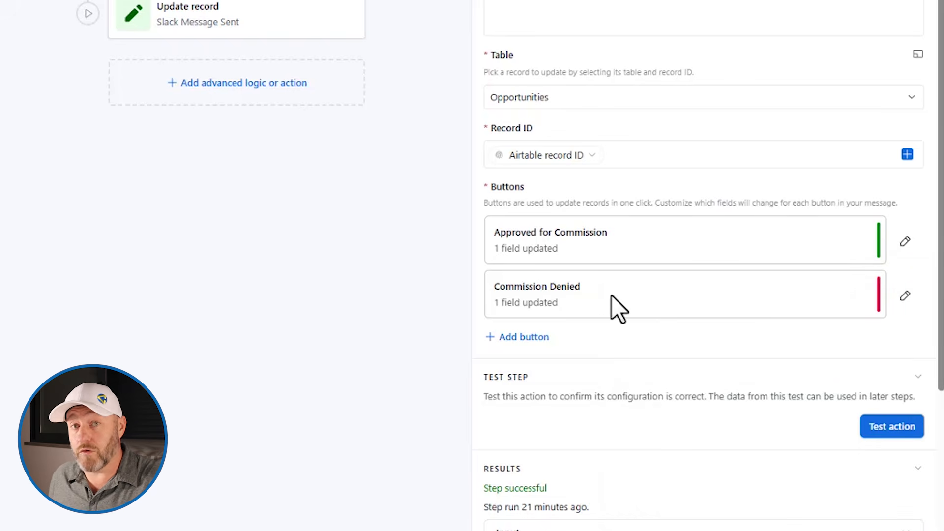
left_click(907, 295)
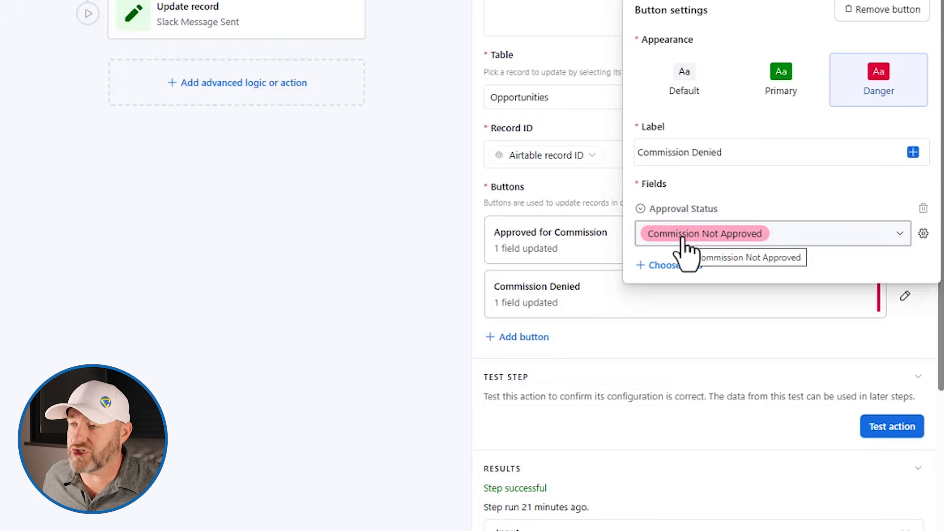
left_click(604, 198)
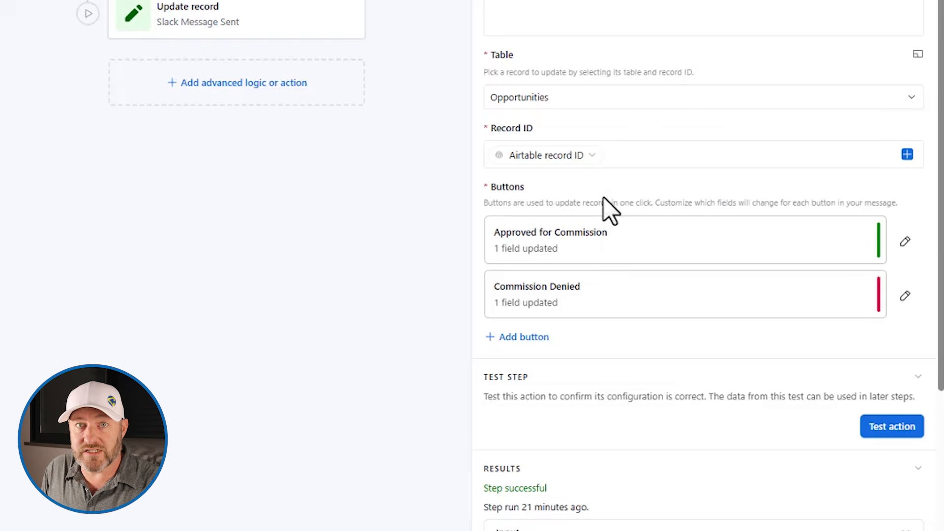
Step: Run a test of the actionable Slack message step and bring Slack up to watch for it
scroll(816, 349, "down", 6)
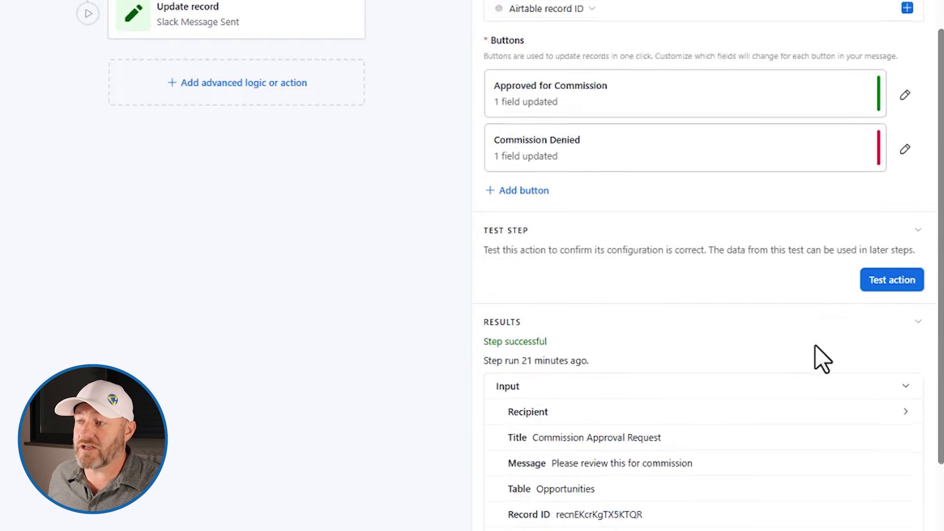
left_click(884, 133)
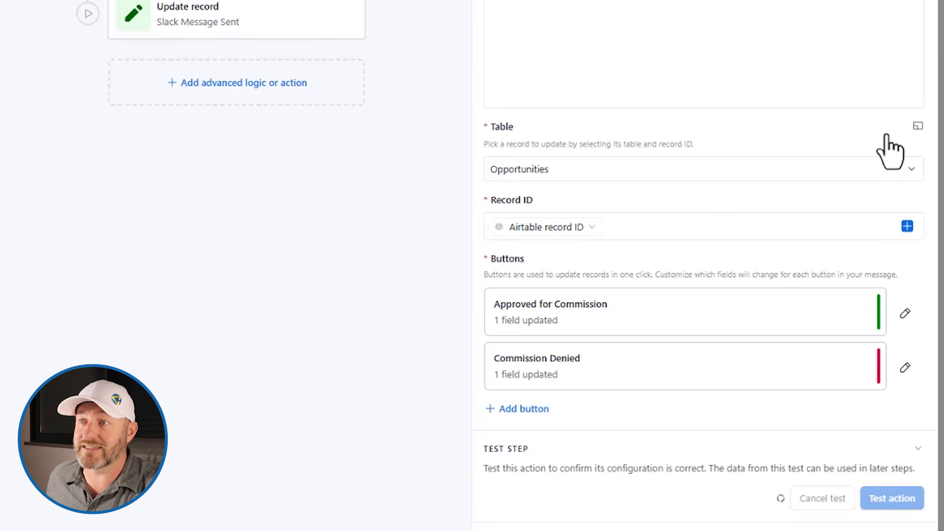
key("alt+Tab")
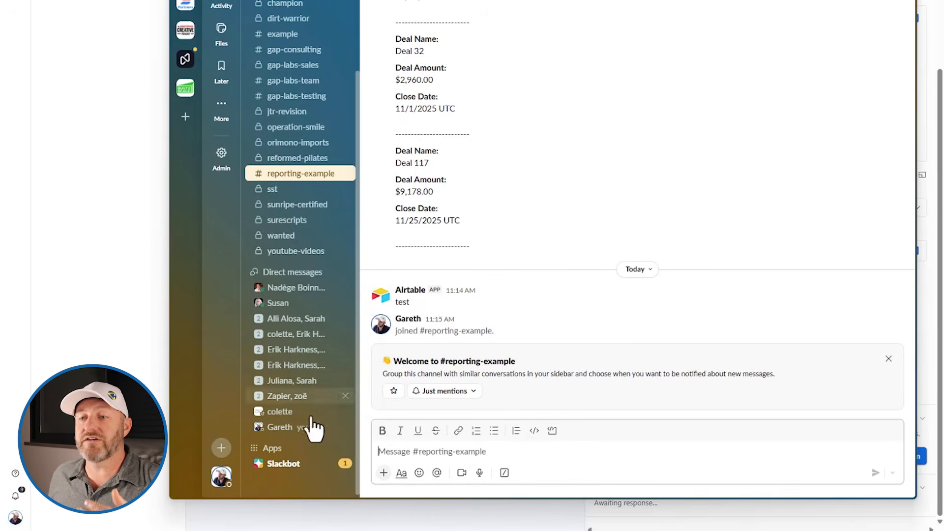
Step: In Slackbot, mark the Cloud Migration Project request Approved for Commission, then return to Airtable
left_click(301, 467)
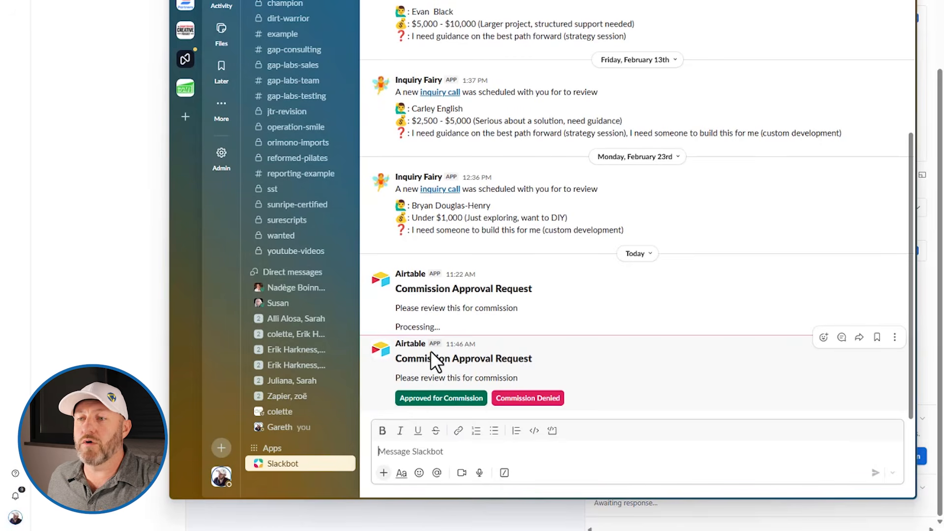
left_click(440, 402)
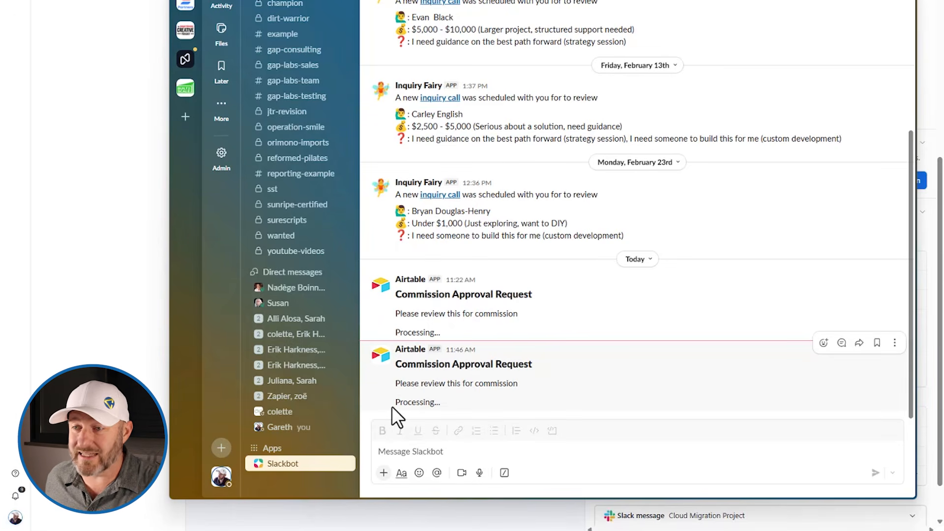
left_click(843, 1)
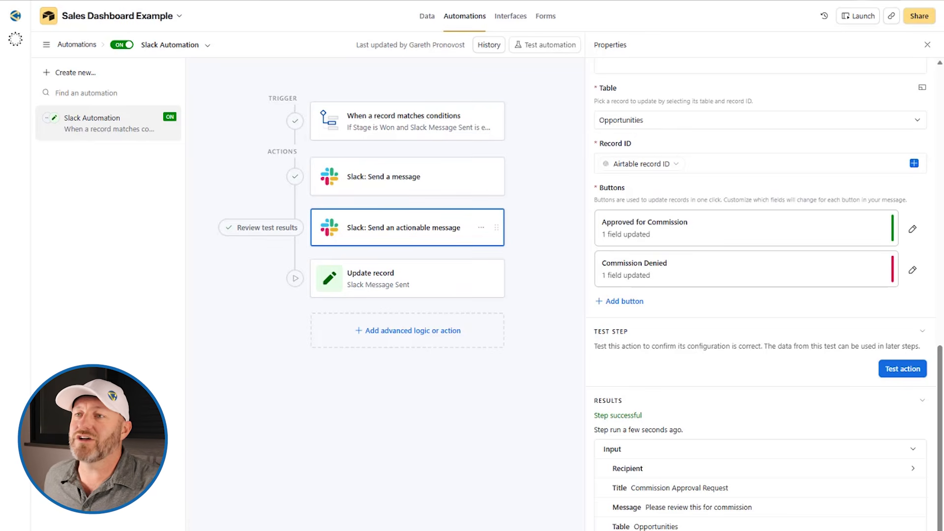
Step: Review the settings of the automation's Update record step
left_click(397, 283)
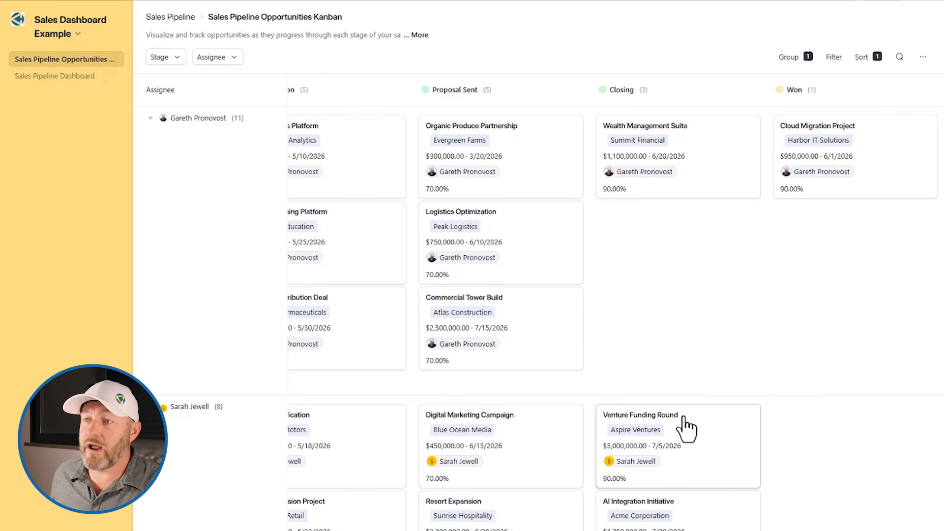
Step: Drag the Venture Funding Round card from Closing to Won, then switch to Slack
left_click_drag(680, 417, 858, 433)
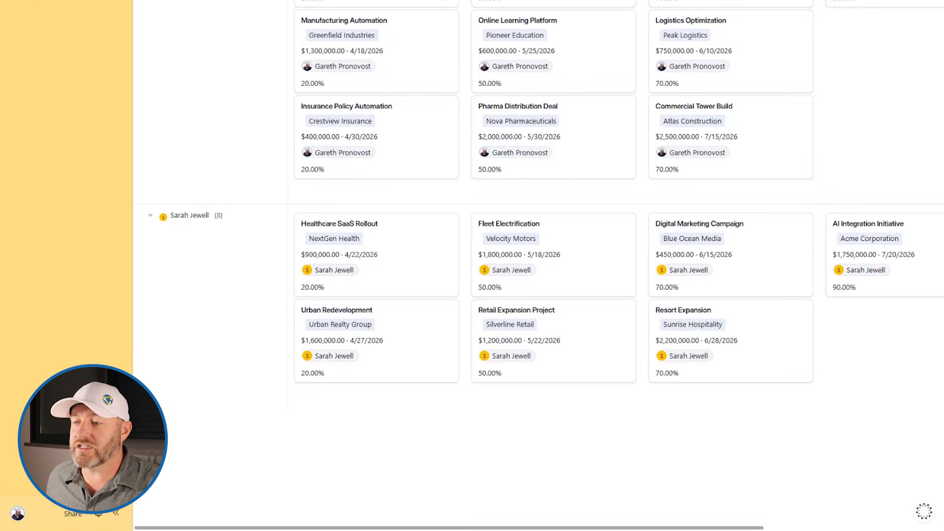
key("alt+Tab")
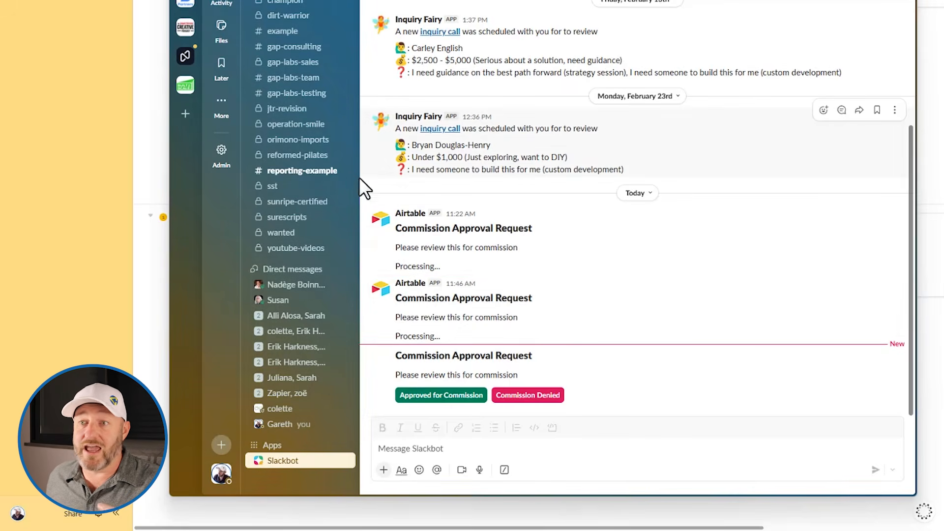
Step: Check the #reporting-example deal post, approve Venture Funding Round's commission in Slackbot, and verify its Slack Message Sent time
left_click(326, 172)
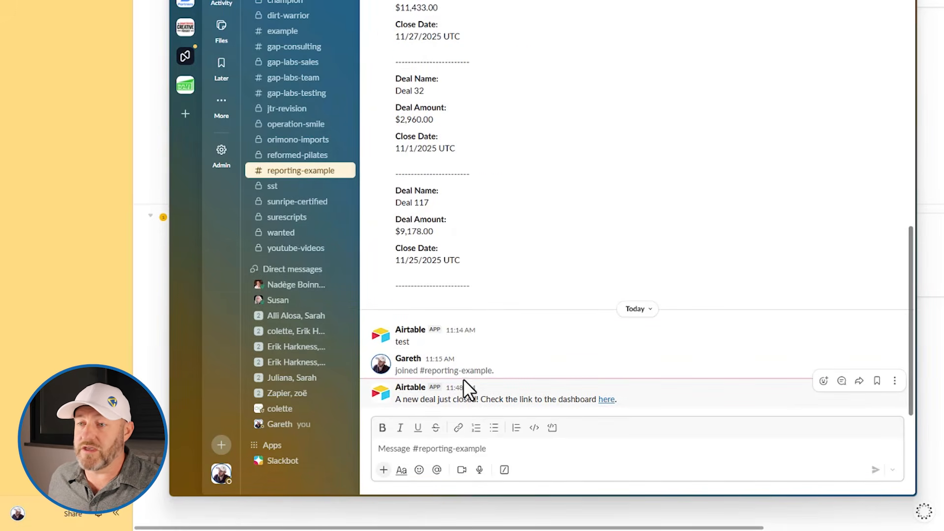
left_click(609, 399)
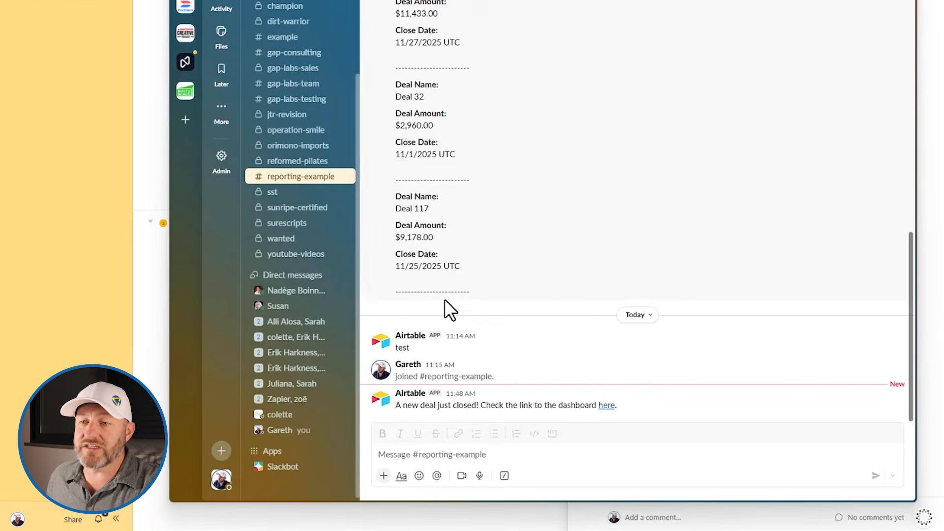
left_click(288, 468)
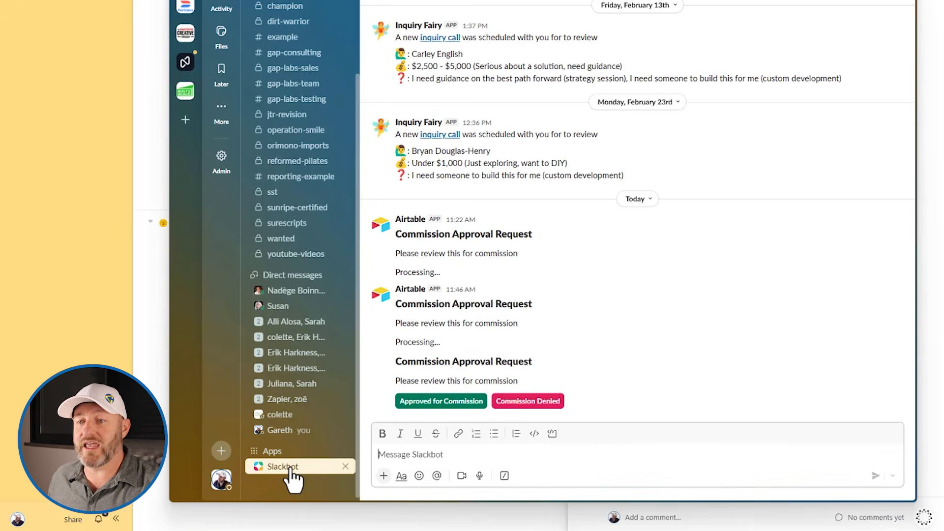
left_click(446, 403)
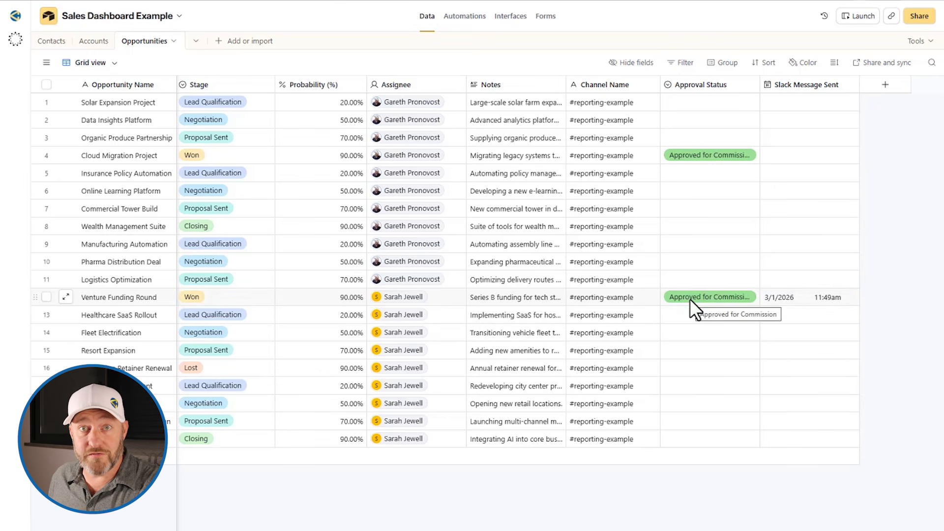
left_click(806, 300)
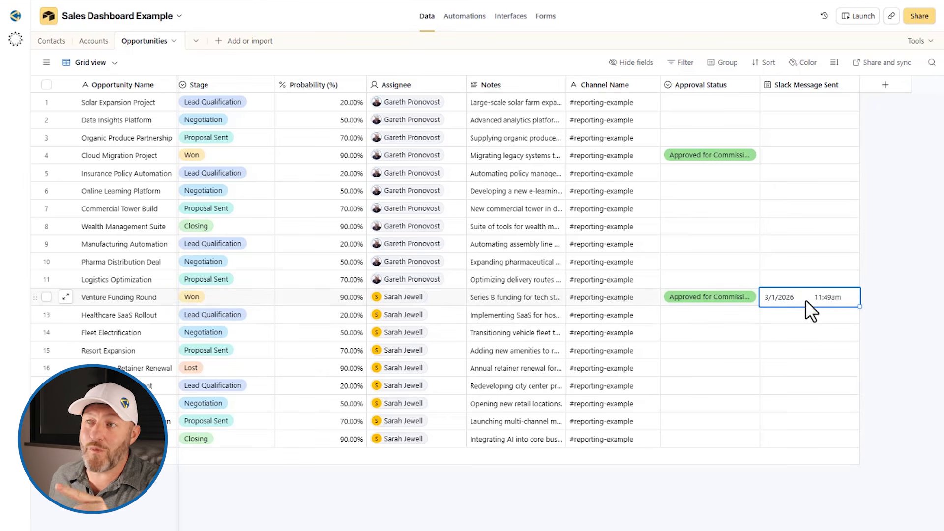